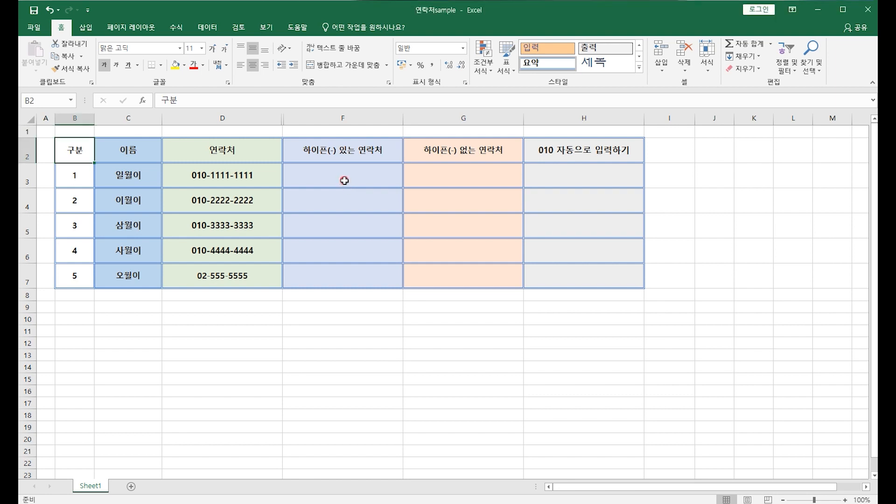
Enter the test values 001, 010 and 002 in cells F3, F4 and F5.
click(345, 178)
text(001)
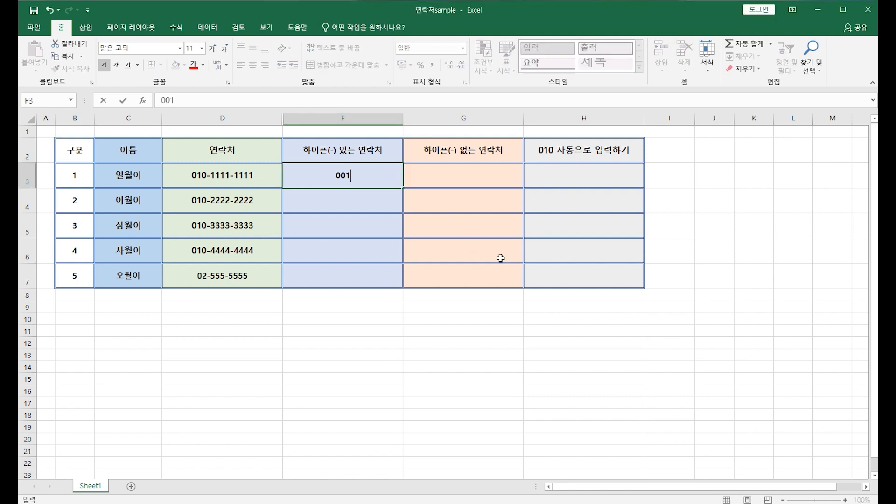
key(Return)
text(010)
key(Return)
text(002)
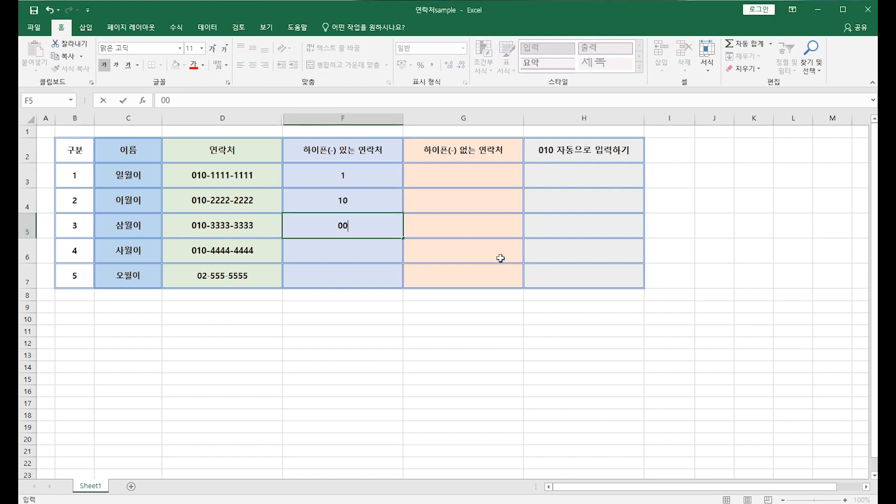
key(Return)
click(388, 185)
click(384, 205)
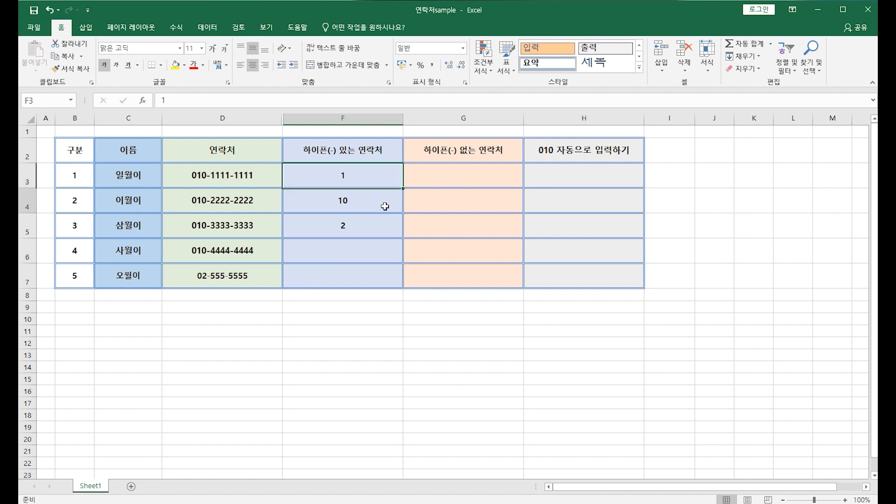
click(376, 229)
Clear the test values from cells F3 to F5.
click(370, 181)
key(BackSpace)
click(369, 204)
key(BackSpace)
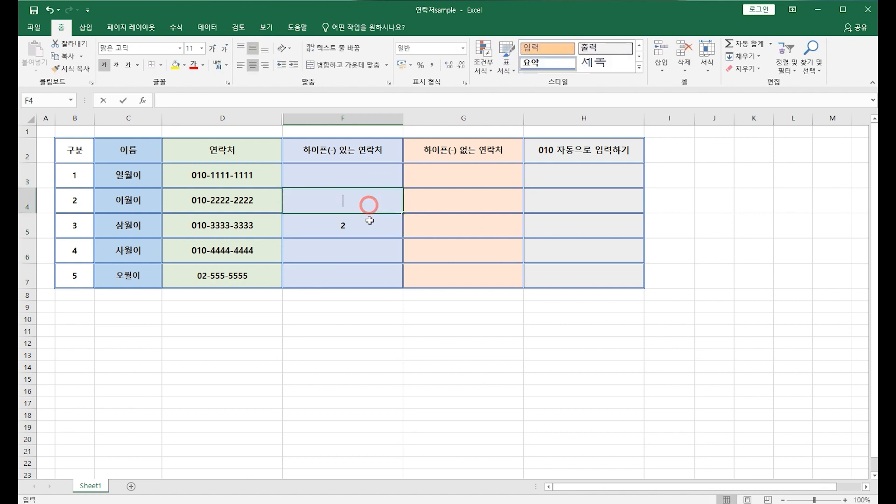
click(370, 224)
key(BackSpace)
click(240, 152)
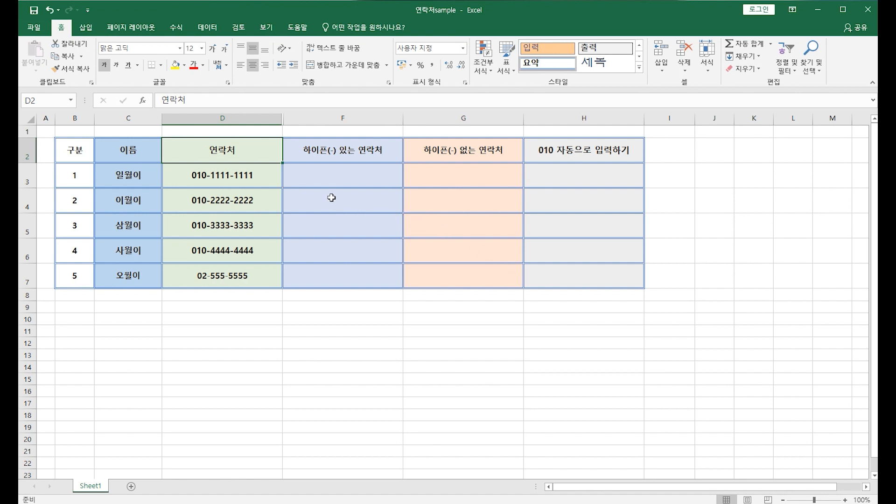
click(392, 158)
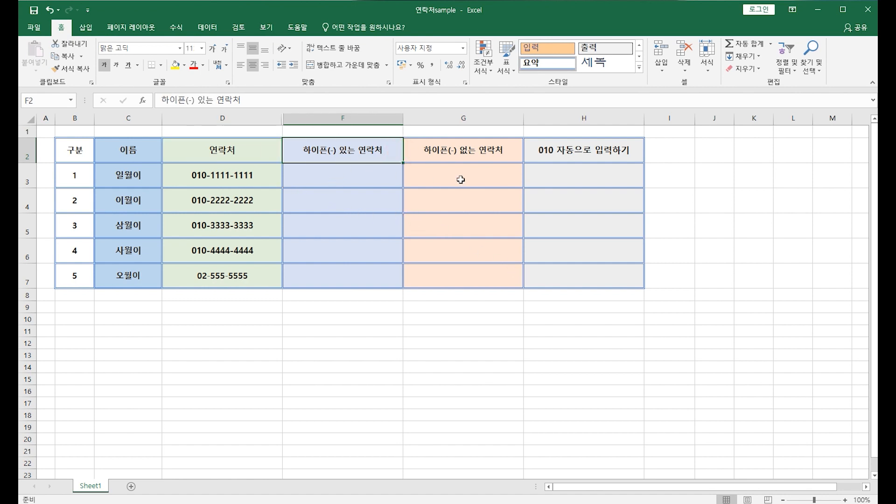
click(516, 155)
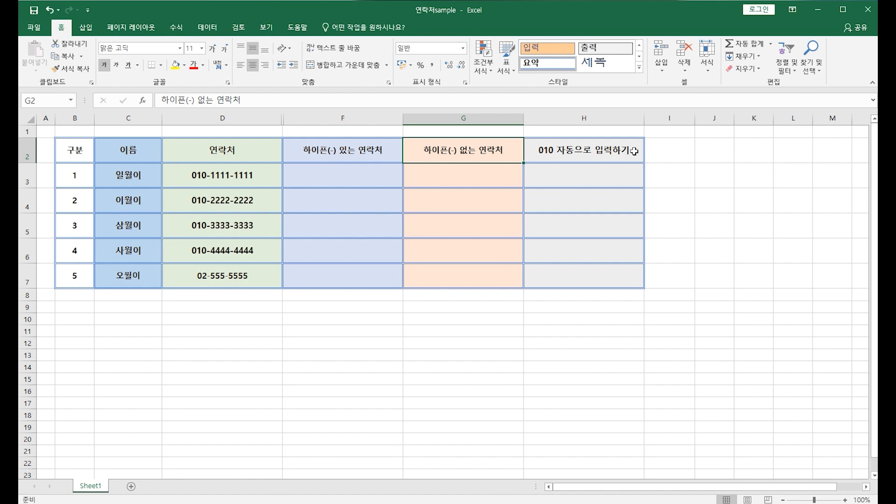
Enter the first contact's phone number in F3 of the 하이픈(-) 있는 연락처 column, using digits only without hyphens.
click(356, 175)
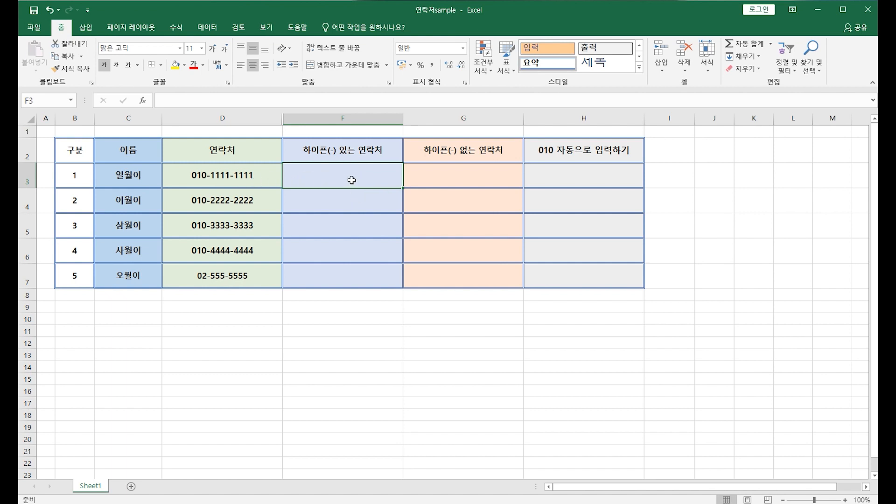
text(0)
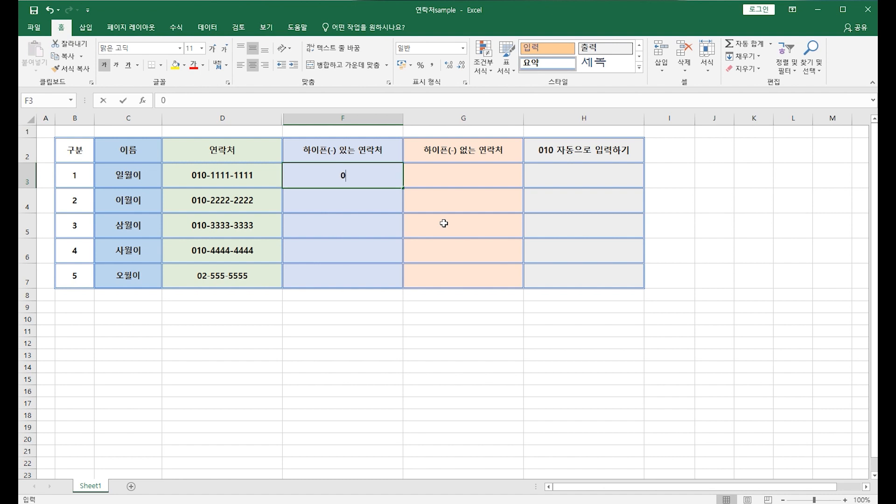
text(1011111111111)
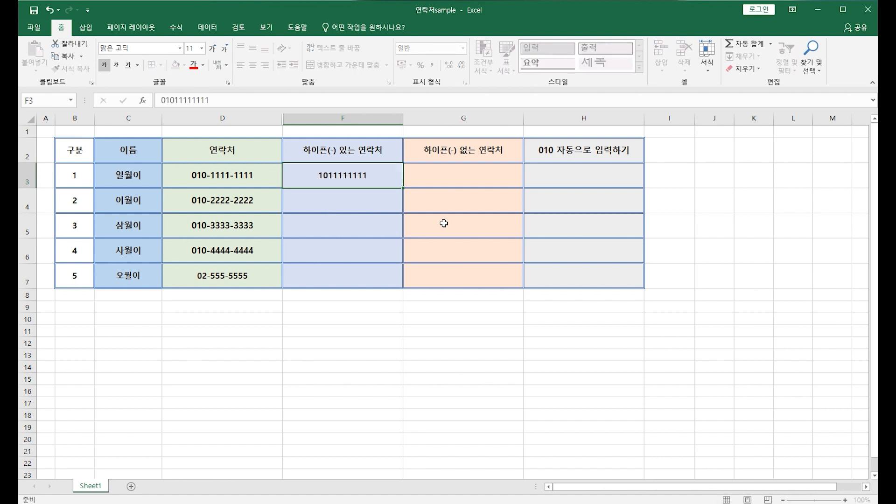
key(Return)
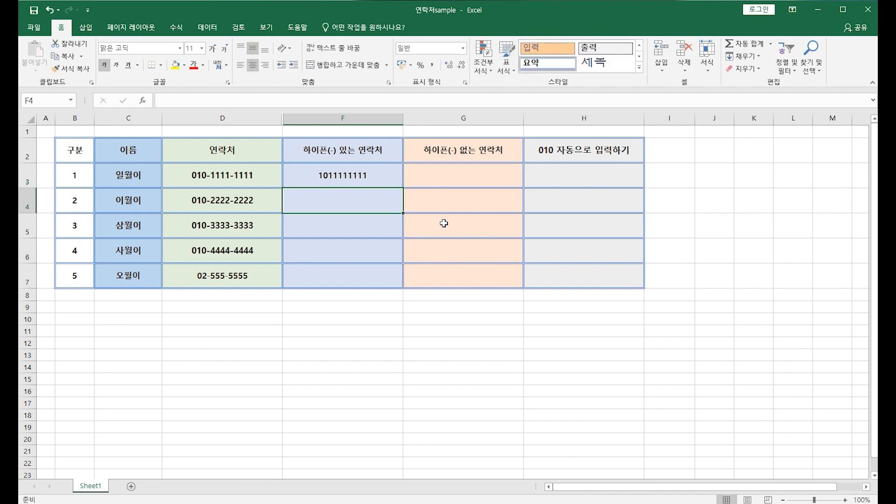
Open the cell format settings for F3 and choose the 사용자 지정 (custom) number category.
click(387, 173)
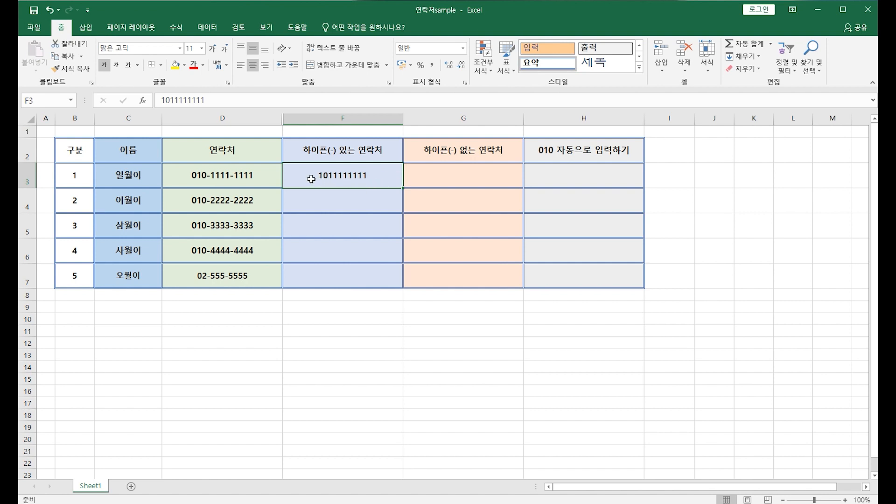
right_click(382, 175)
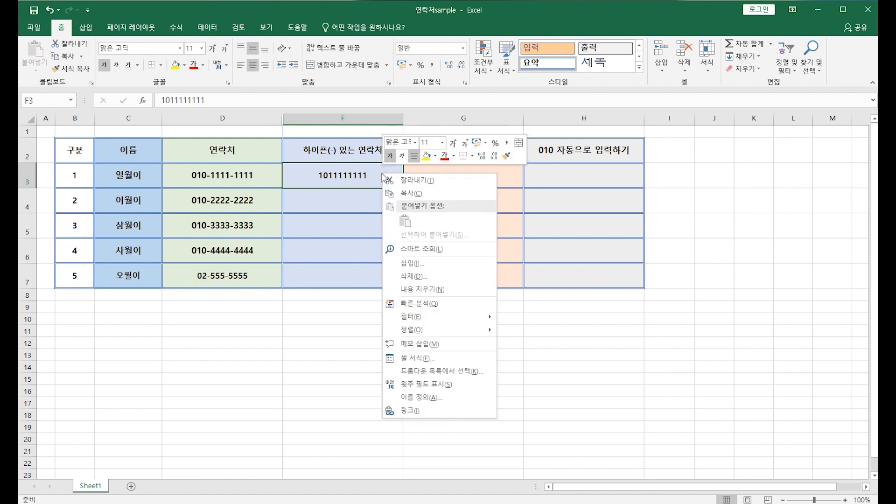
click(418, 358)
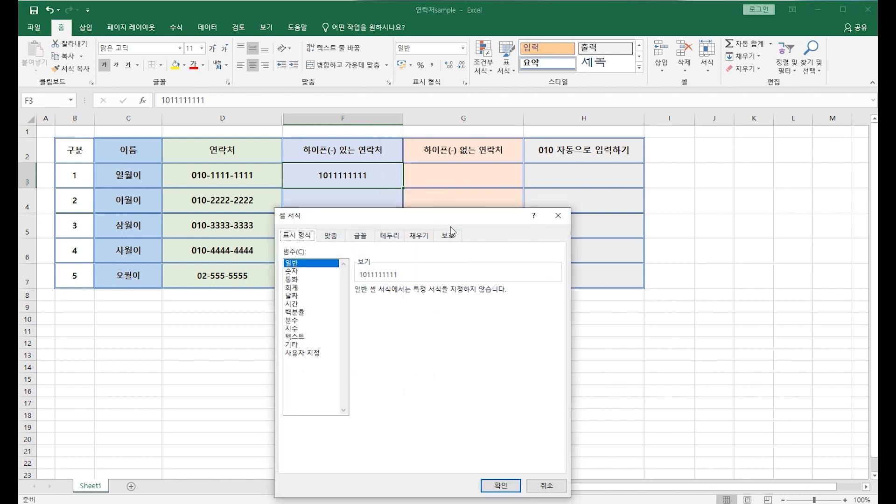
drag(451, 168, 682, 130)
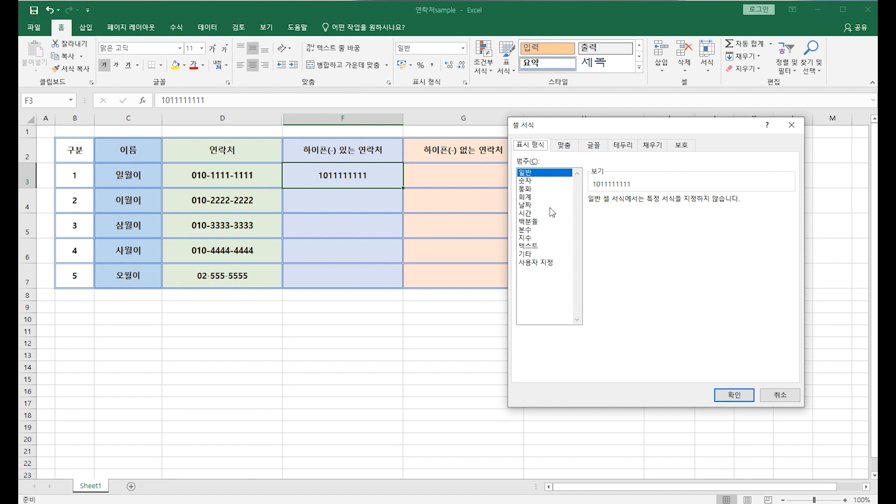
click(548, 265)
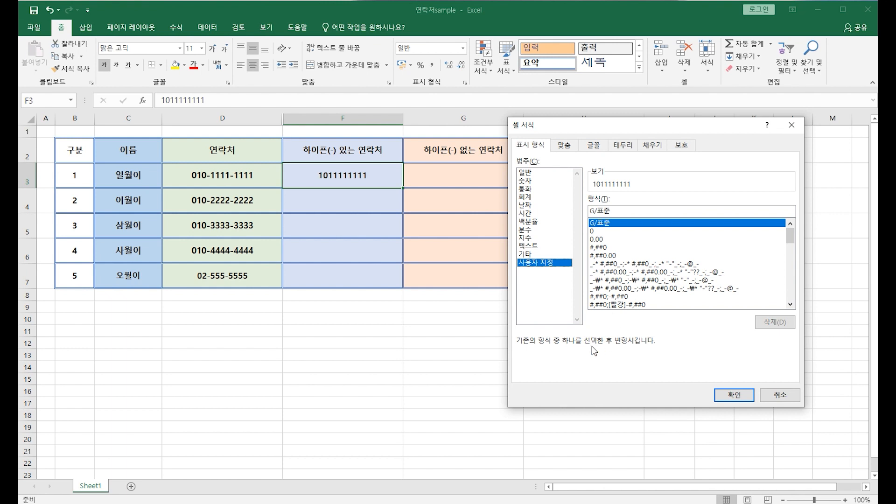
Examine the preset custom format codes, such as G/표준, 0, 0.00 and #,##0, and how each one previews the number.
click(531, 344)
click(574, 348)
click(628, 350)
click(607, 239)
click(601, 223)
click(607, 240)
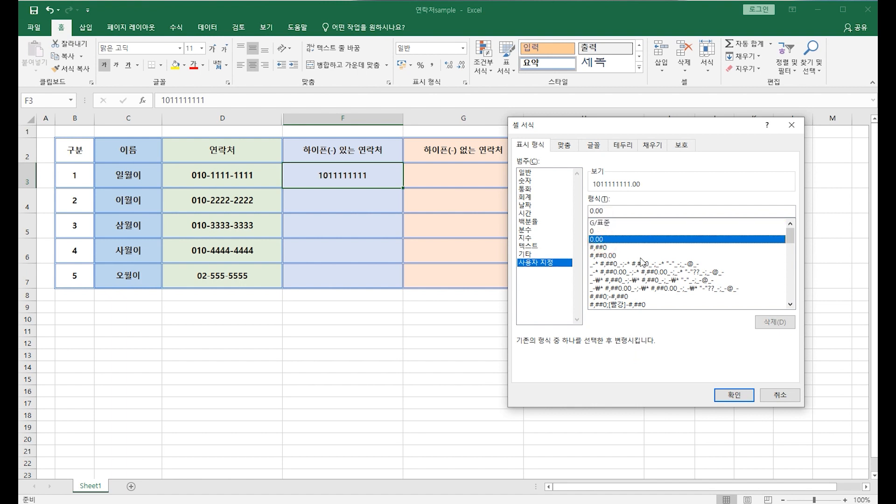
scroll(788, 239, down, 3)
scroll(733, 234, up, 3)
click(602, 223)
click(602, 253)
click(606, 278)
click(605, 232)
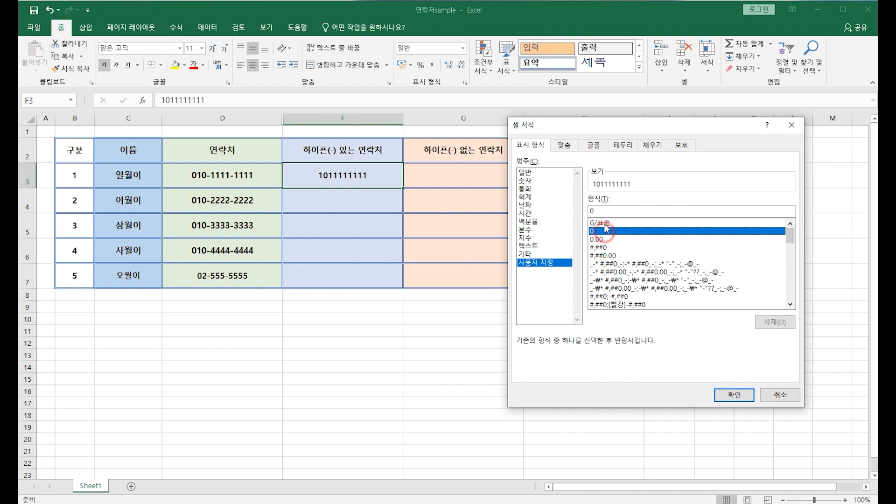
click(603, 223)
click(602, 248)
click(608, 264)
click(602, 239)
click(605, 223)
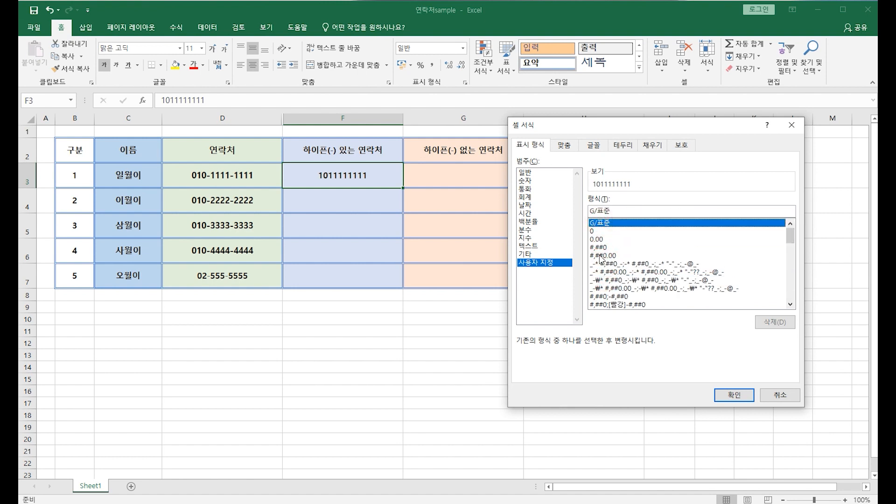
Replace F3's format code with 0##-####-#### and apply it.
double_click(610, 211)
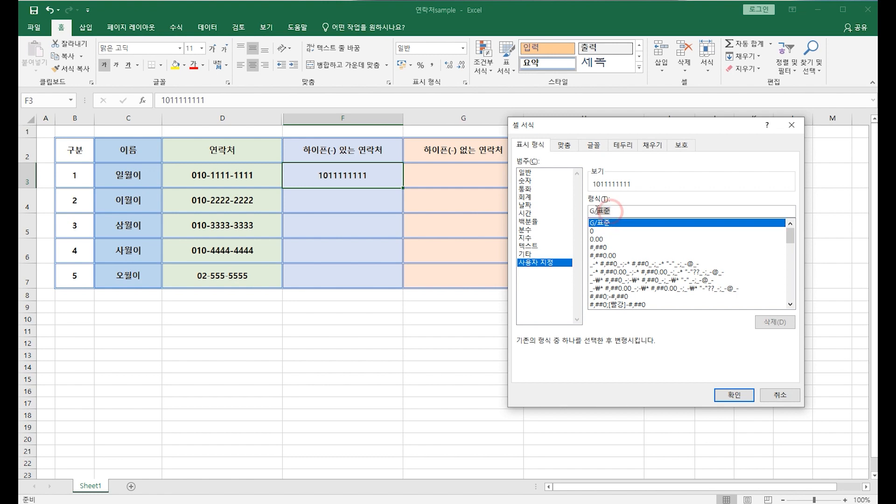
key(BackSpace)
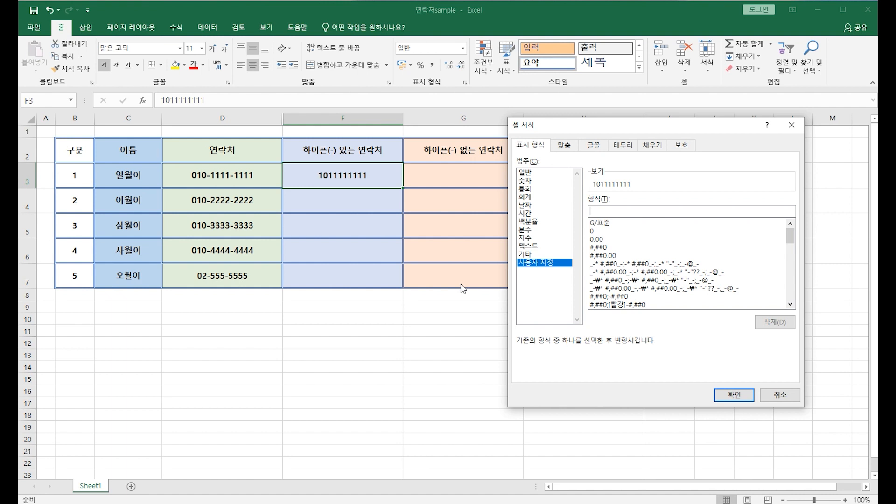
text(0##)
text(-)
text(####)
text(-####)
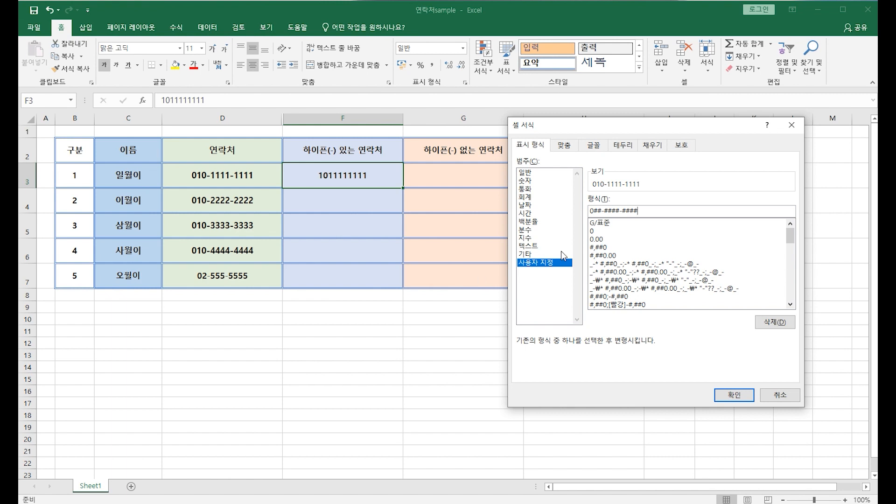
double_click(658, 210)
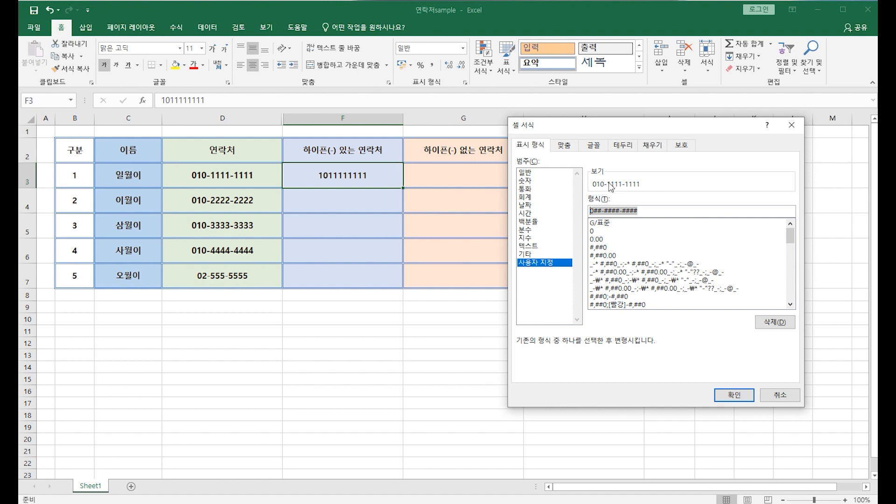
click(724, 398)
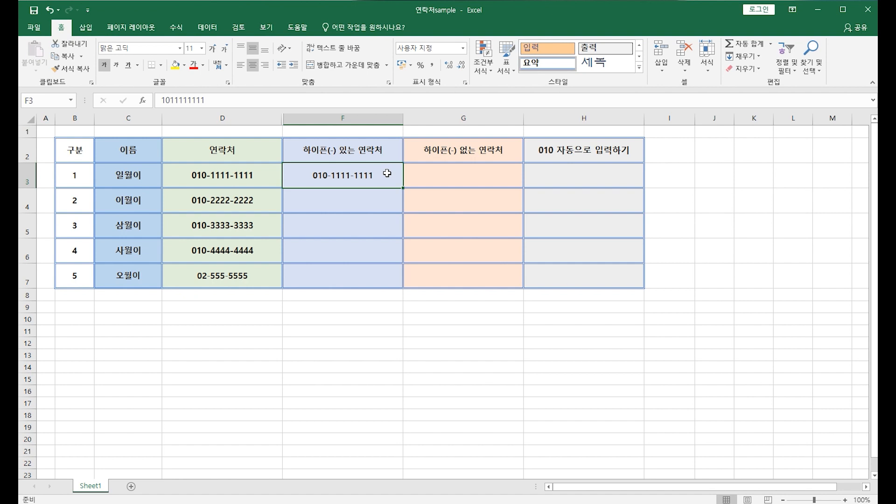
Apply the custom number format 0##-####-#### to the empty cell F4.
click(386, 197)
click(387, 179)
click(357, 198)
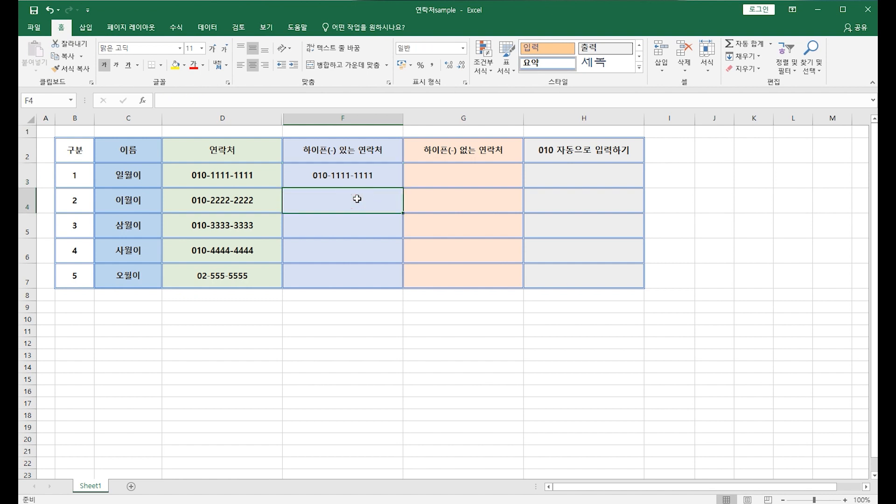
right_click(357, 199)
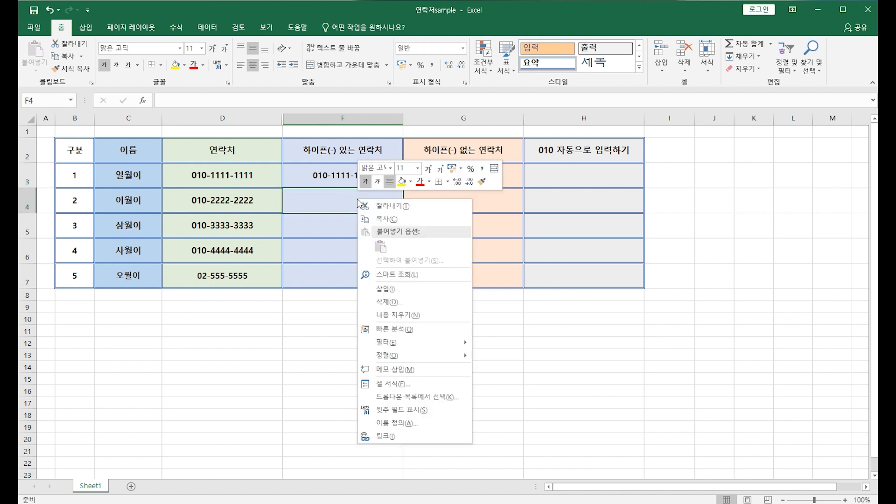
click(421, 383)
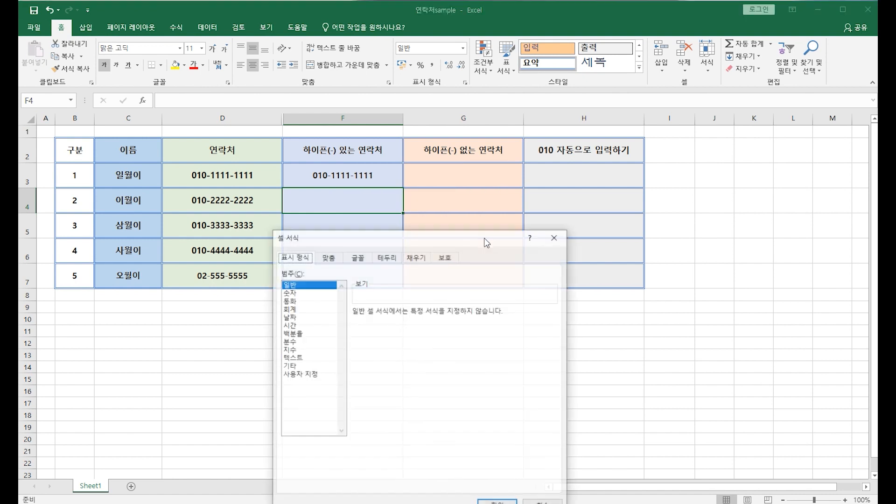
drag(452, 242, 689, 114)
click(541, 246)
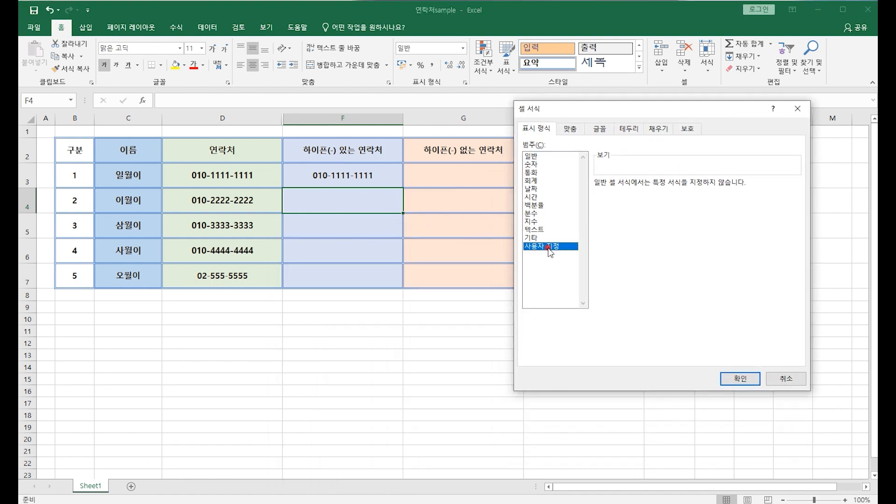
click(601, 215)
click(604, 207)
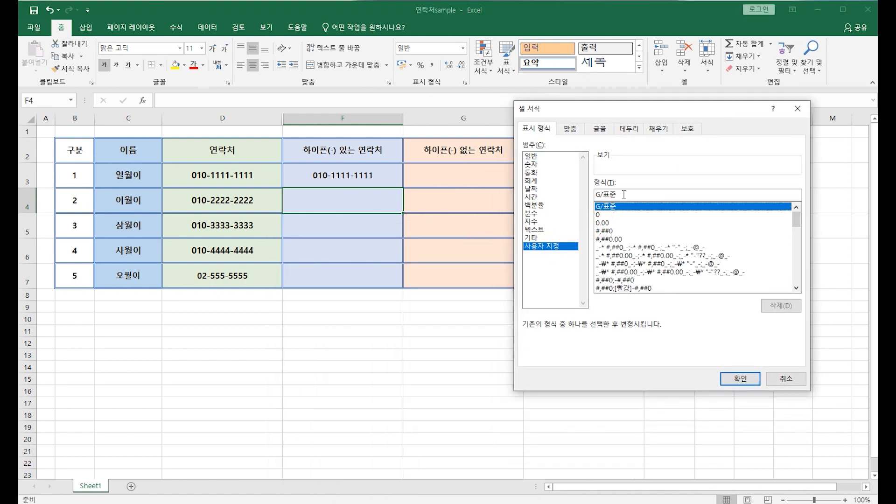
double_click(621, 194)
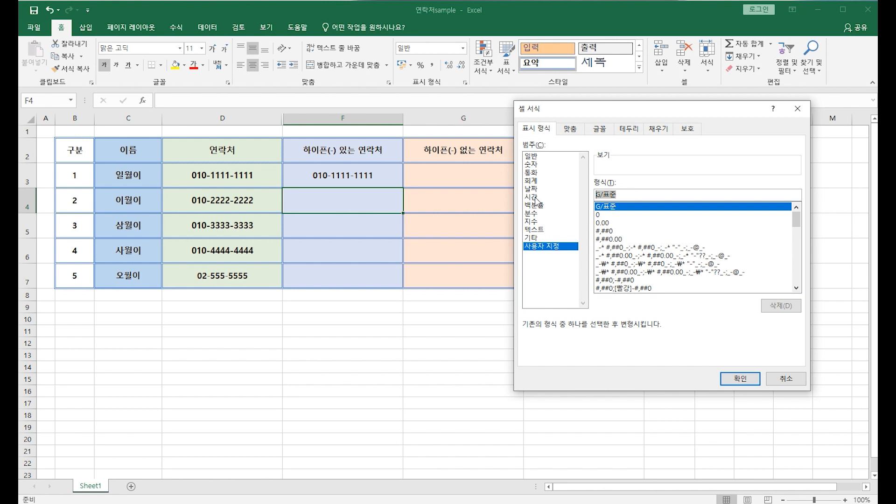
key(BackSpace)
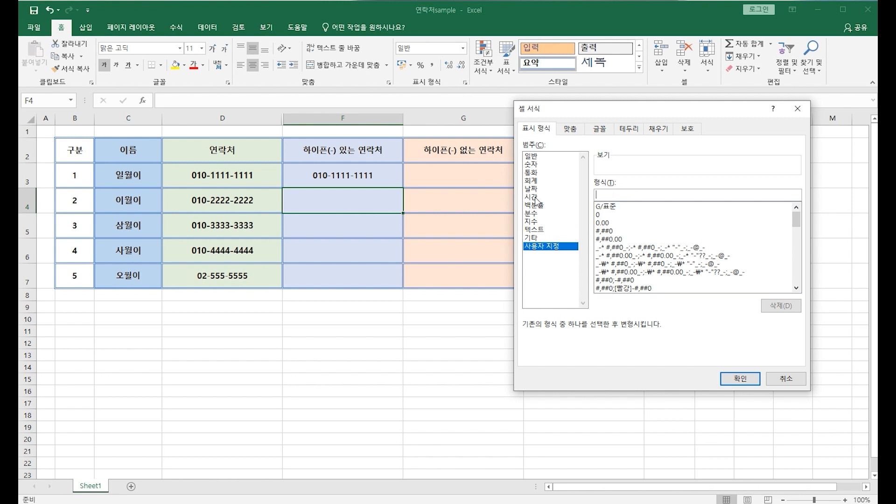
text(0##-####-####)
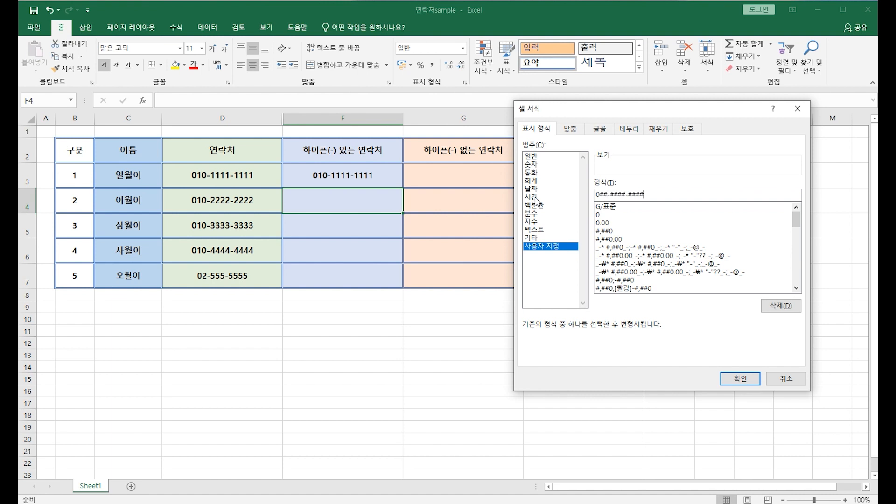
click(729, 382)
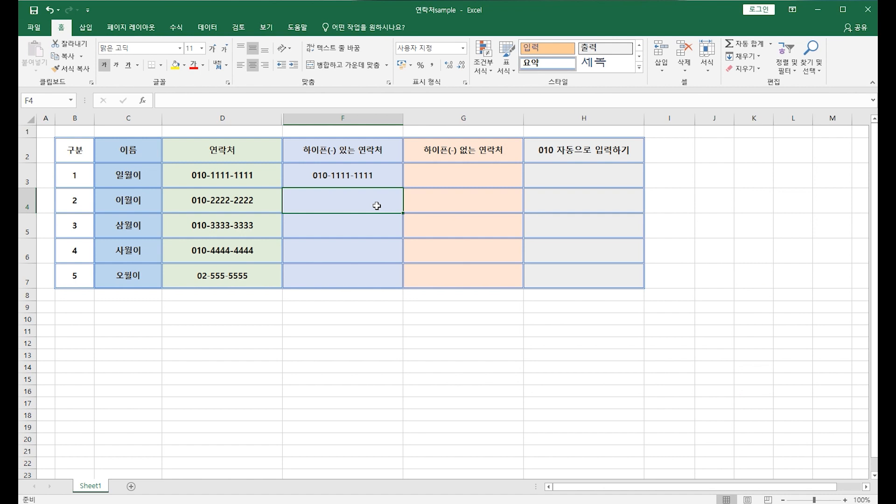
Enter the second contact's phone number in F4 as digits only.
text(010-2222-22)
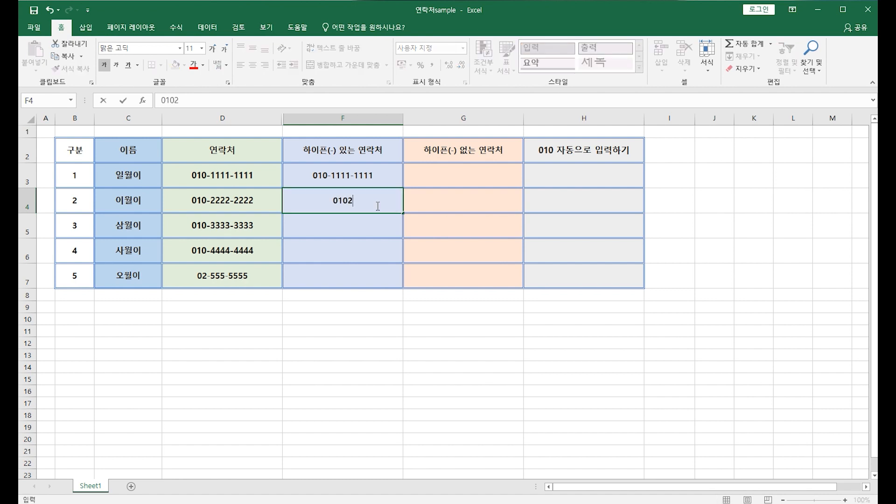
text(22)
key(Return)
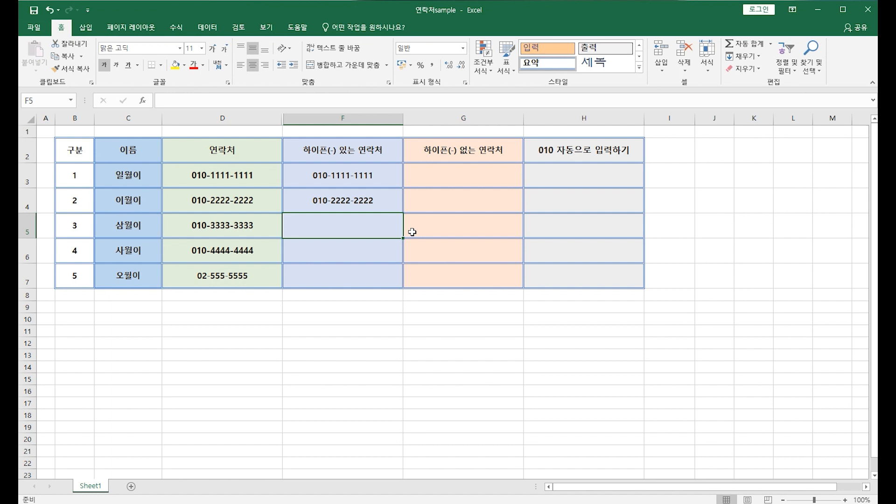
Compare the number formats of cells F3 to F6 to see which ones carry the custom format.
click(393, 203)
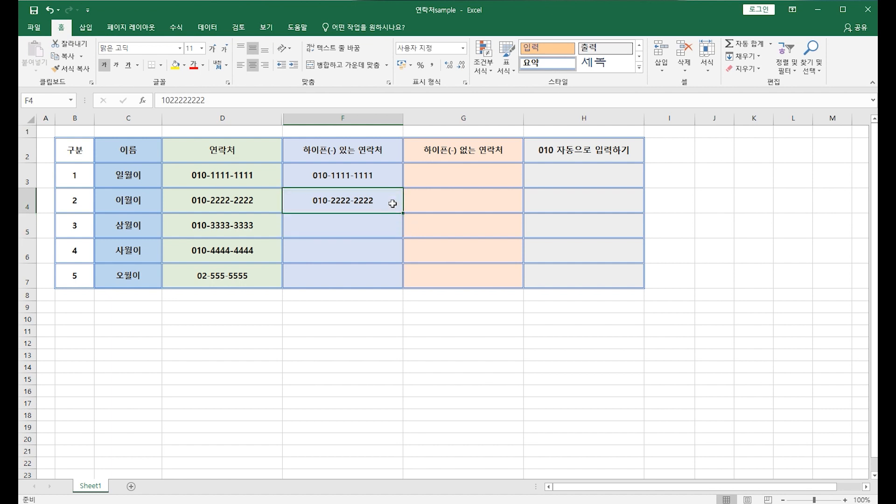
click(386, 230)
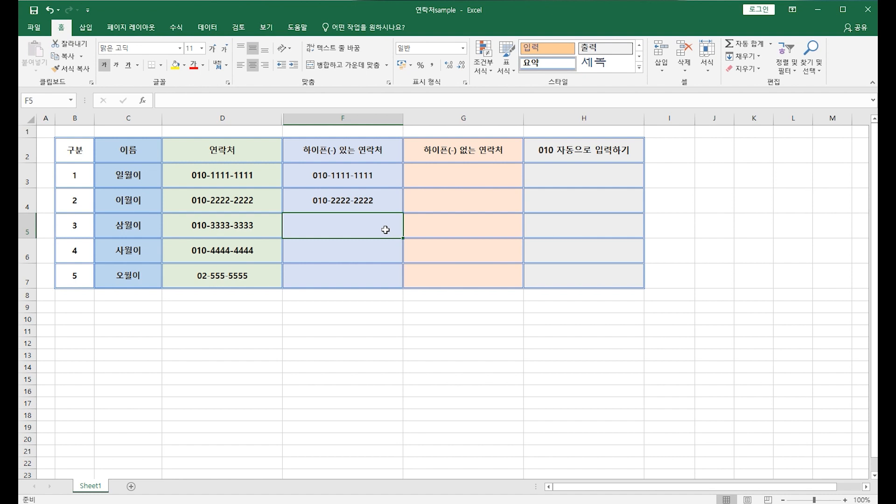
click(377, 176)
click(378, 194)
click(380, 225)
click(380, 249)
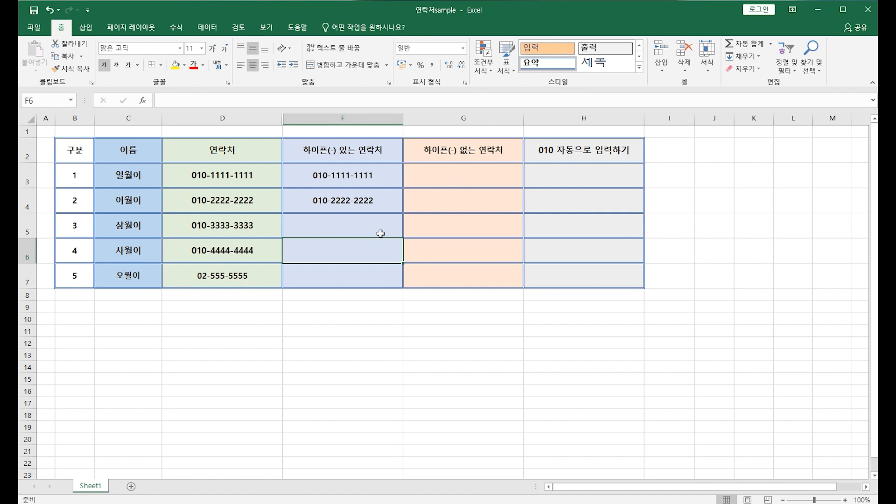
click(387, 180)
click(388, 200)
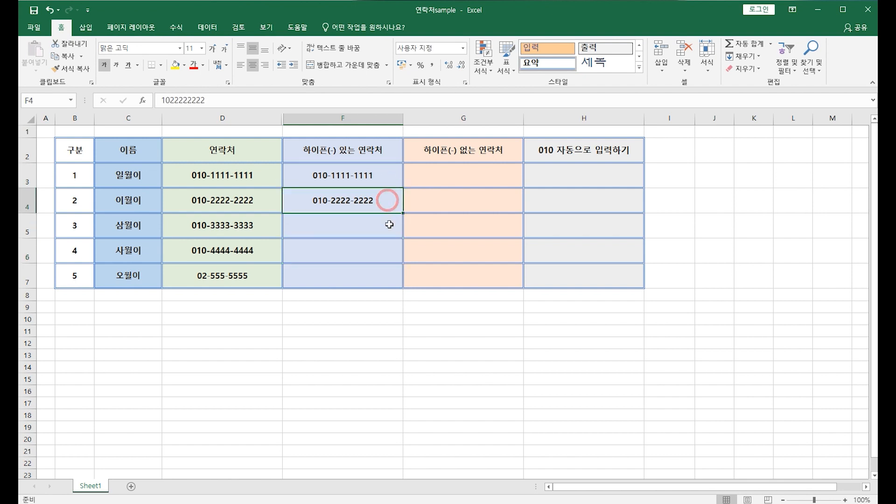
click(387, 226)
click(381, 247)
click(377, 226)
click(380, 204)
click(387, 176)
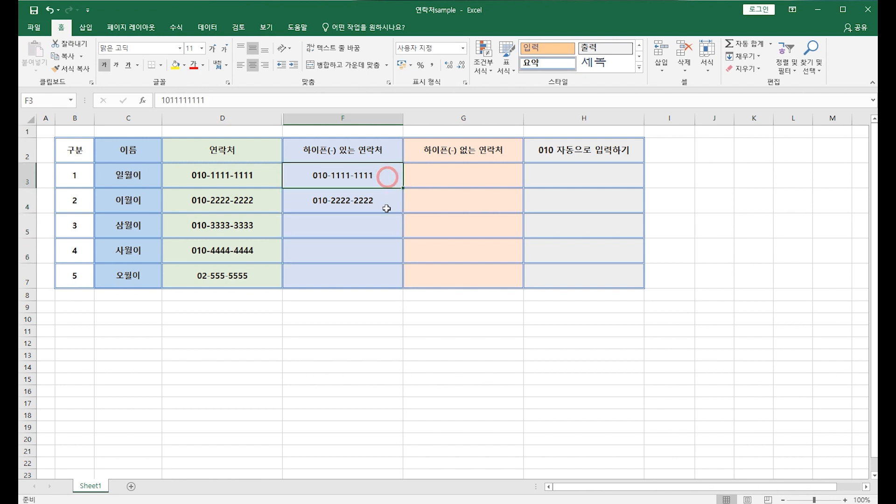
click(386, 205)
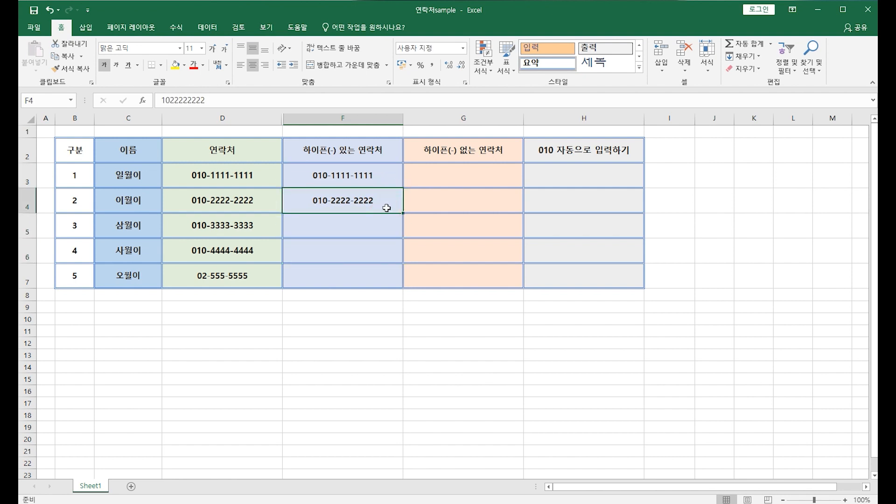
Clear the phone numbers from F3 and F4.
drag(386, 202, 387, 174)
key(Delete)
click(376, 202)
click(376, 177)
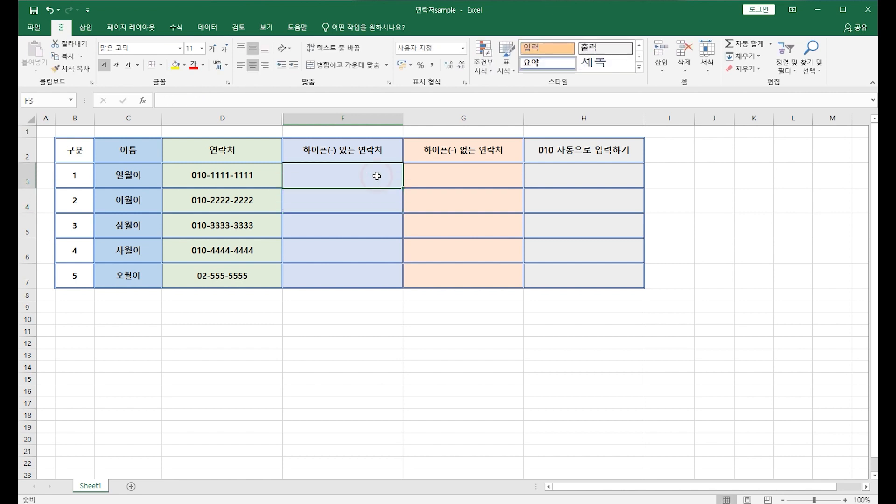
Apply the existing custom number format 0##-####-#### to the empty cell F3.
right_click(354, 182)
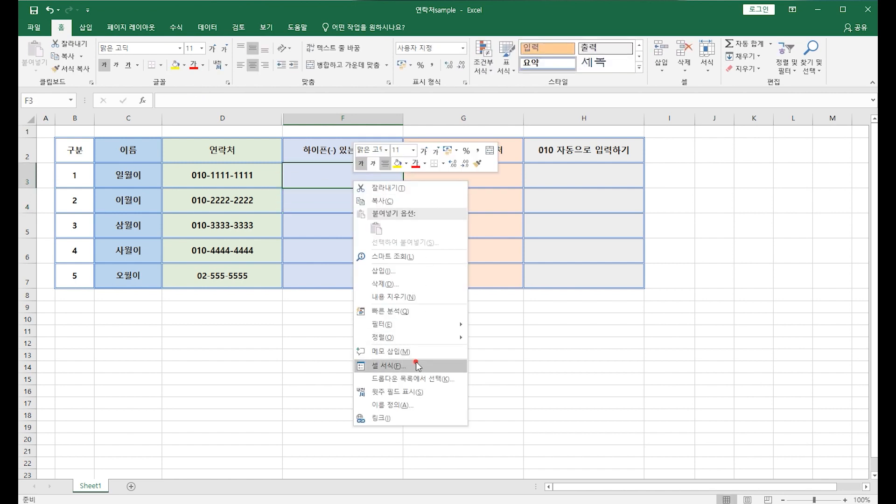
click(389, 366)
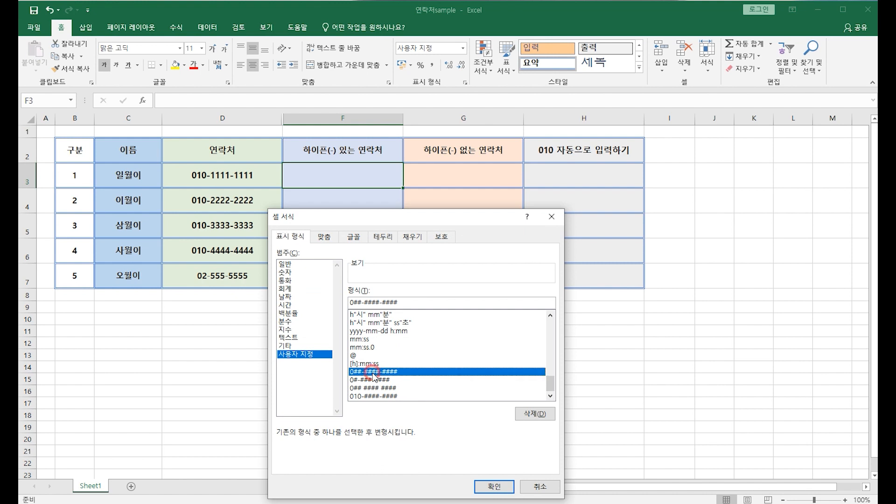
click(488, 486)
click(380, 210)
Fill F3's format down through F7 and check the format of each cell in the range.
click(376, 177)
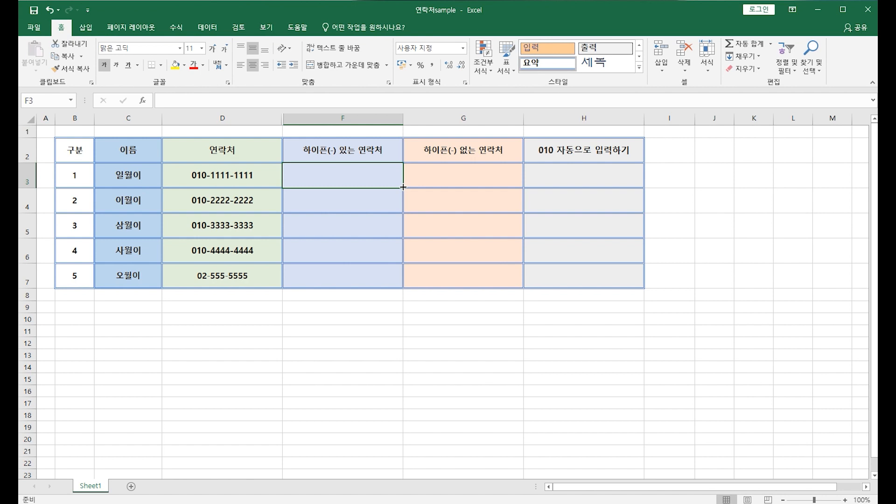
drag(403, 186, 396, 282)
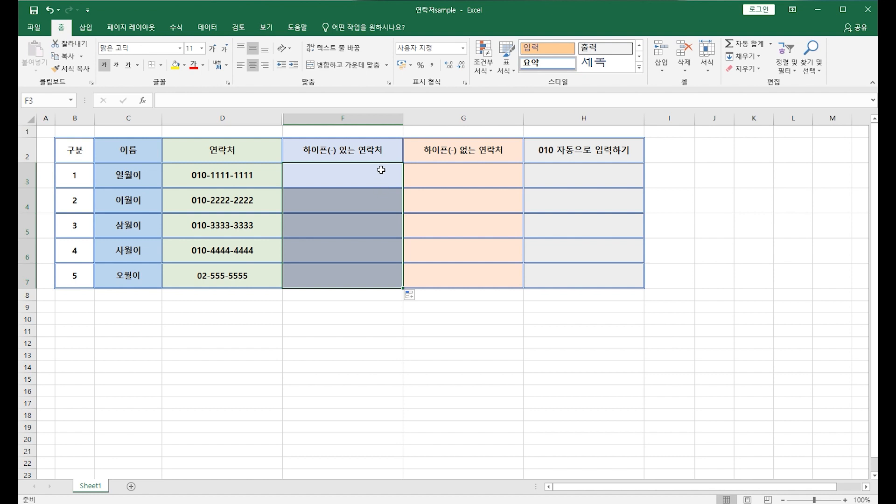
click(386, 277)
click(366, 181)
click(364, 196)
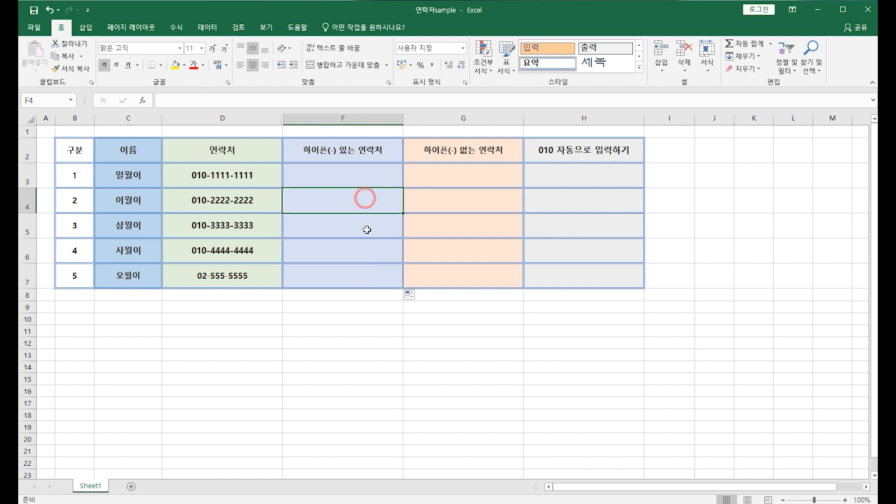
click(370, 236)
click(373, 252)
click(368, 270)
Enter the first four contacts' phone numbers in F3 to F6 as digits only.
click(355, 181)
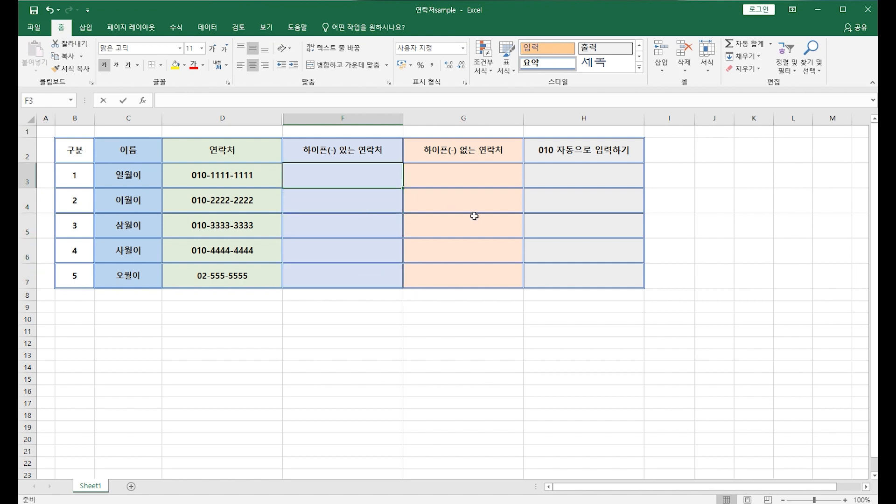
text(010-1111-1111)
key(Return)
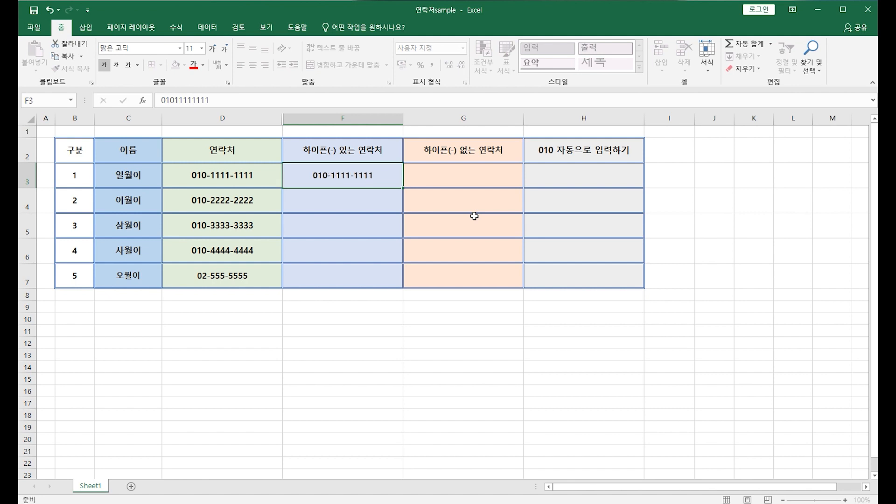
text(010-2222-2222)
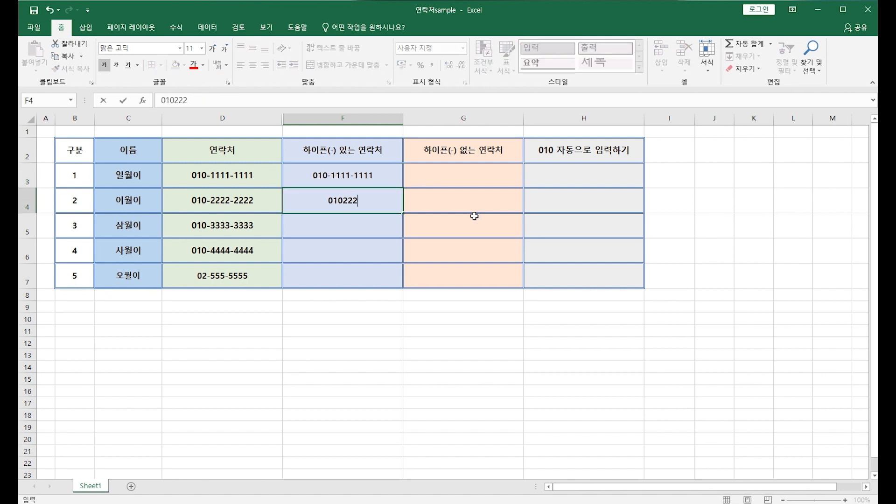
key(Return)
text(01033333333)
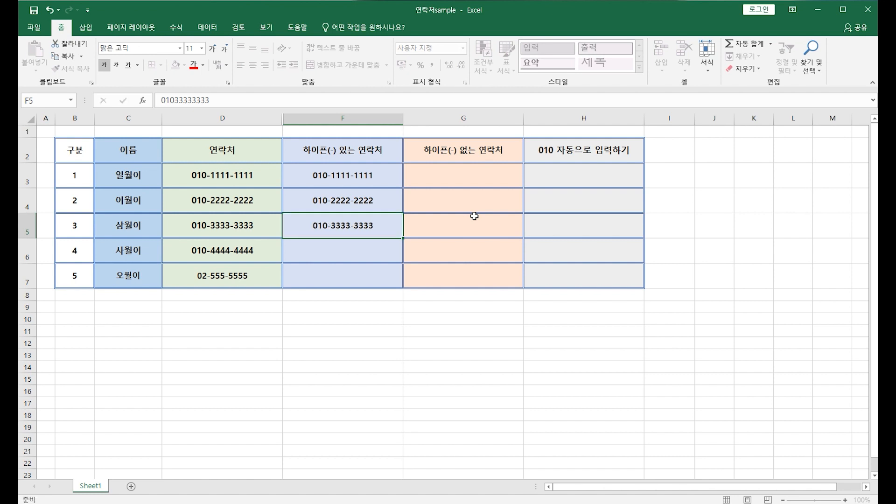
key(Return)
text(01044444444)
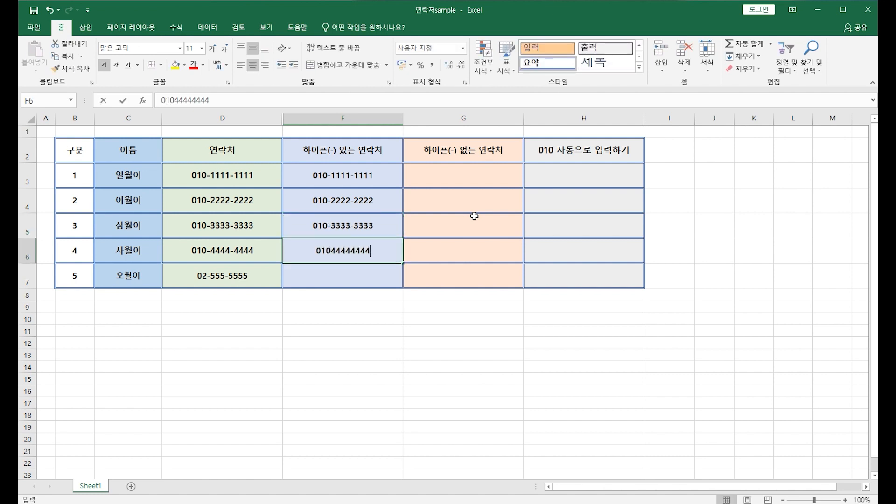
key(Return)
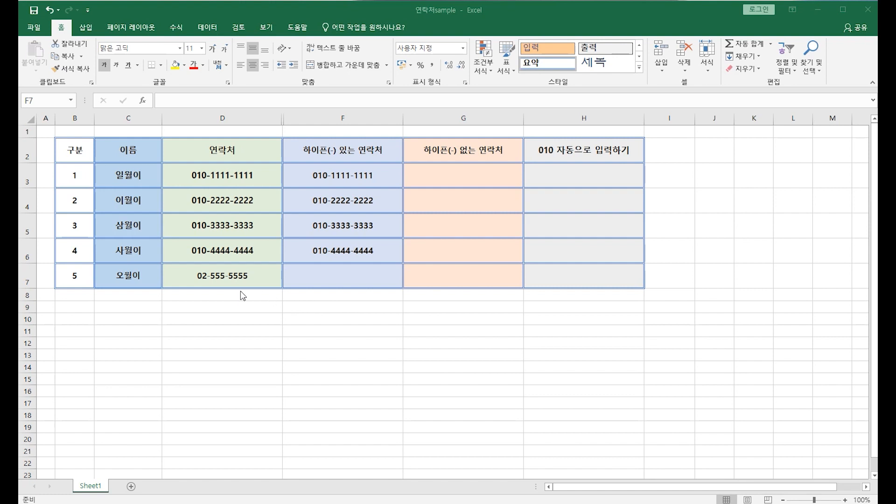
Replace F7's custom format code with 0#-###-#### to suit the fifth contact's landline number, and apply it.
click(276, 277)
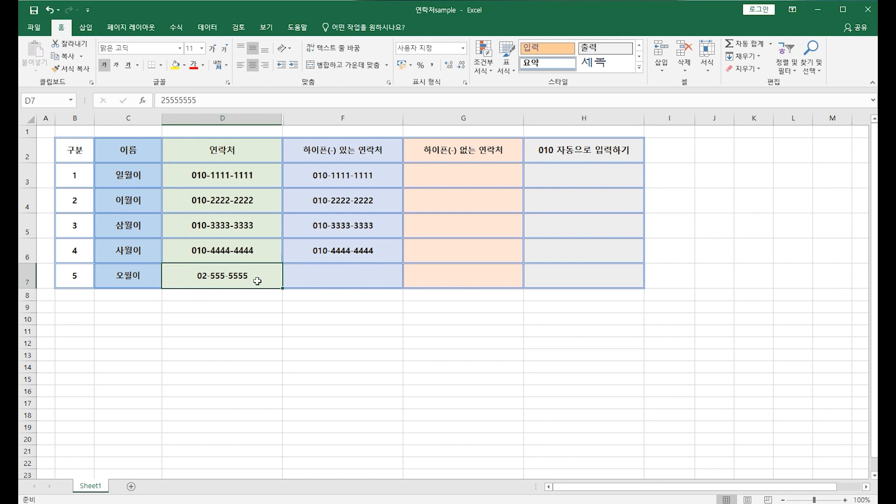
click(318, 274)
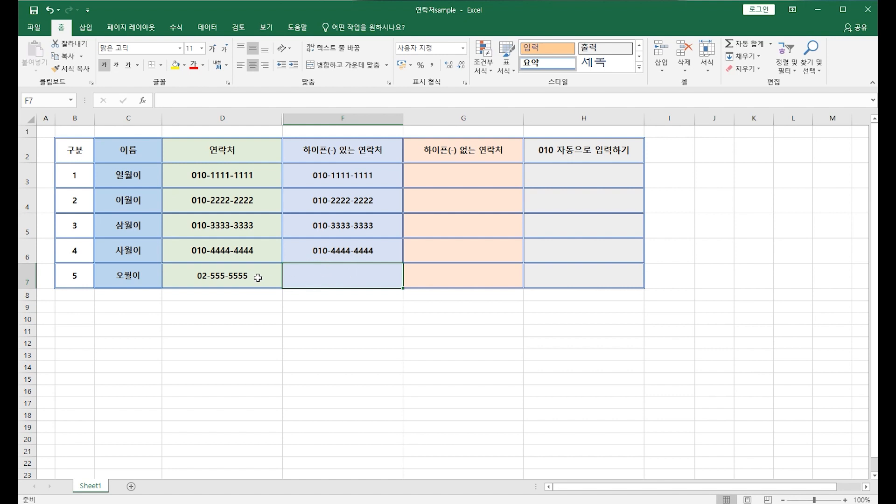
right_click(344, 275)
click(399, 456)
drag(434, 260, 656, 113)
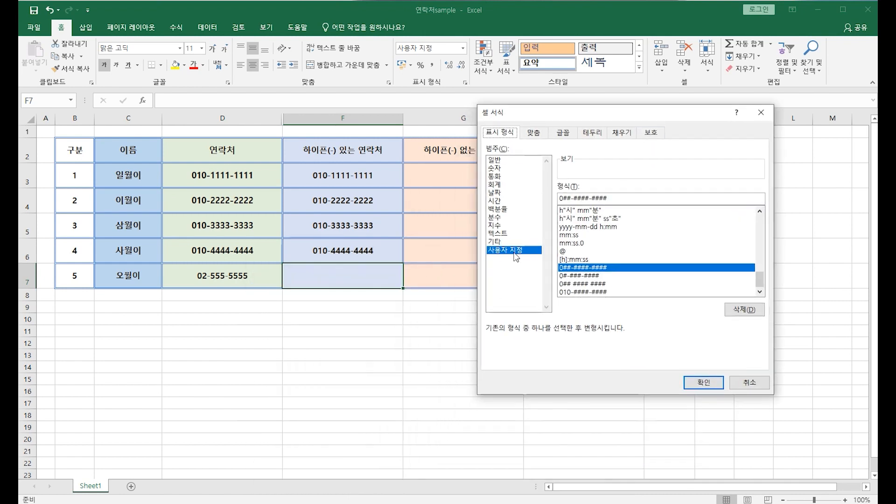
scroll(750, 254, up, 10)
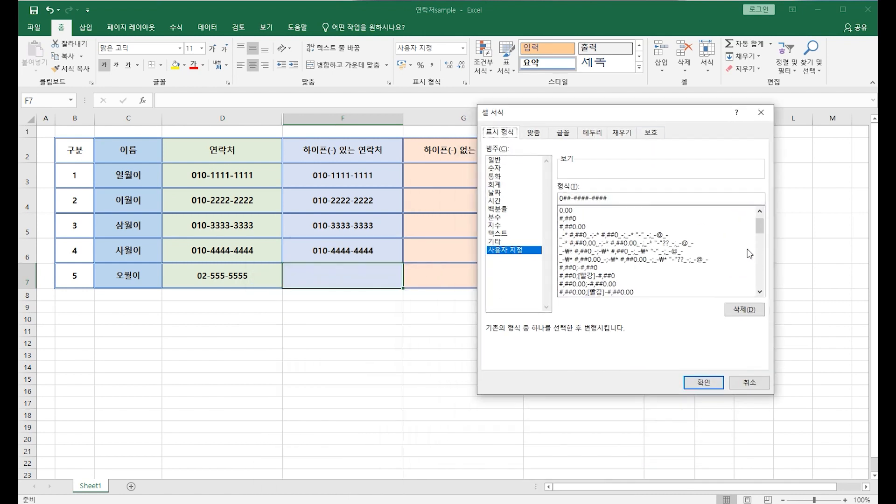
scroll(749, 253, up, 1)
click(569, 211)
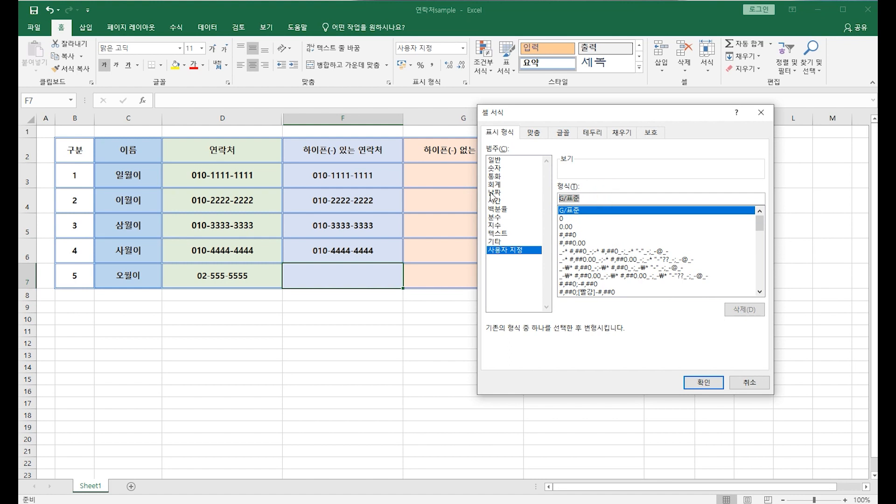
key(BackSpace)
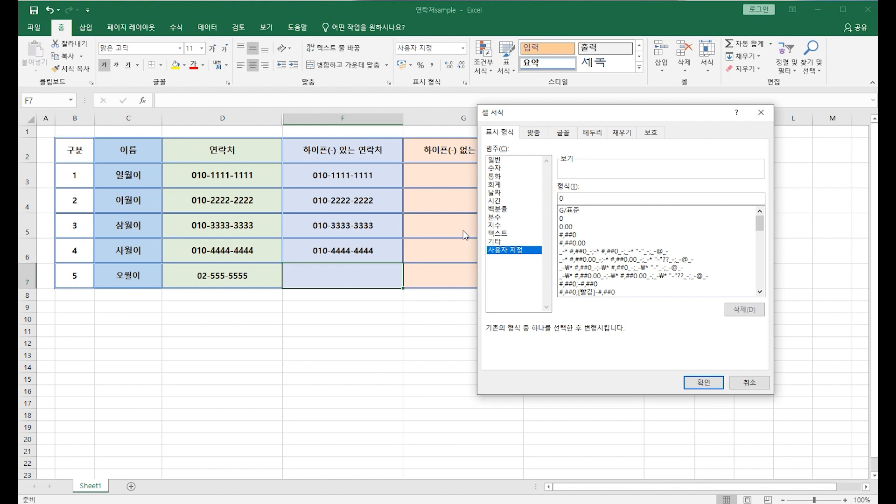
text(0#)
text(-###-####)
click(702, 382)
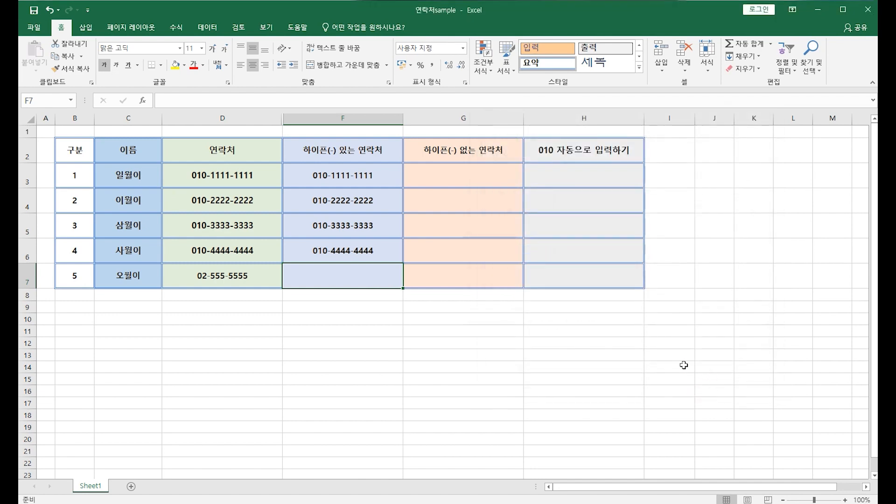
Enter the fifth contact's landline number in F7 as digits only.
click(367, 271)
text(02)
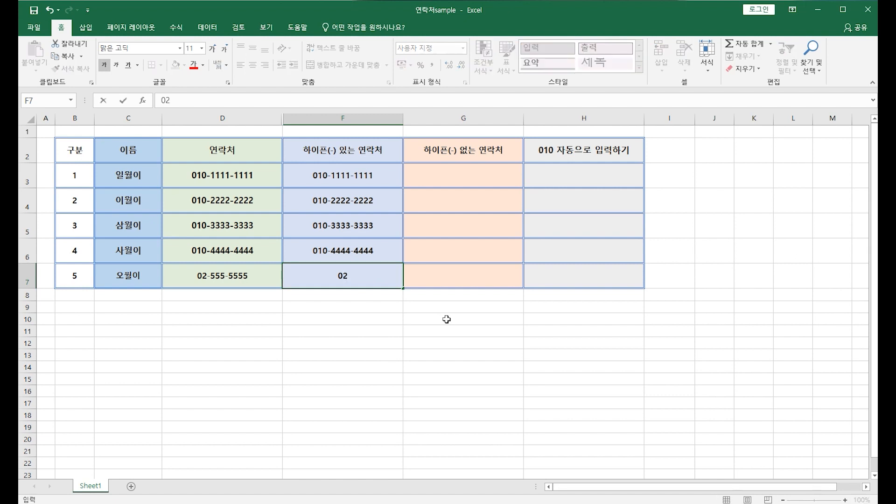
text(5555555)
key(Return)
click(394, 274)
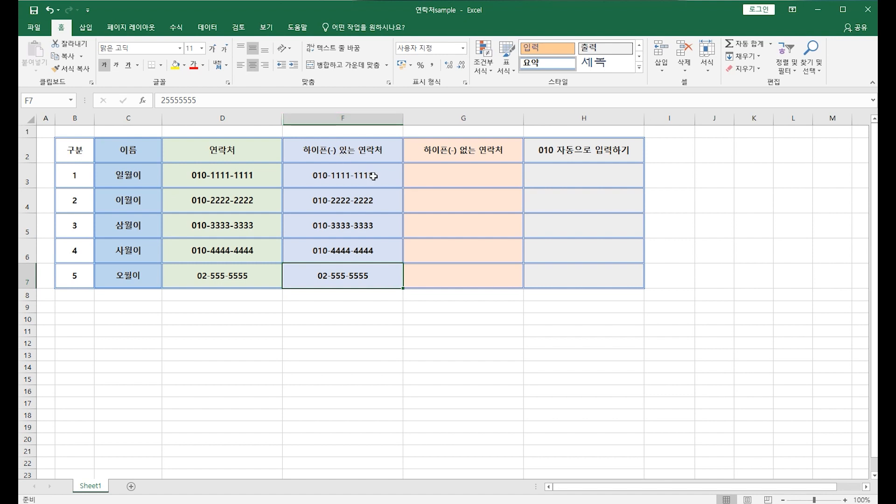
Examine the 연락처 heading and the stored values of the numbers in D3 to D7.
click(257, 173)
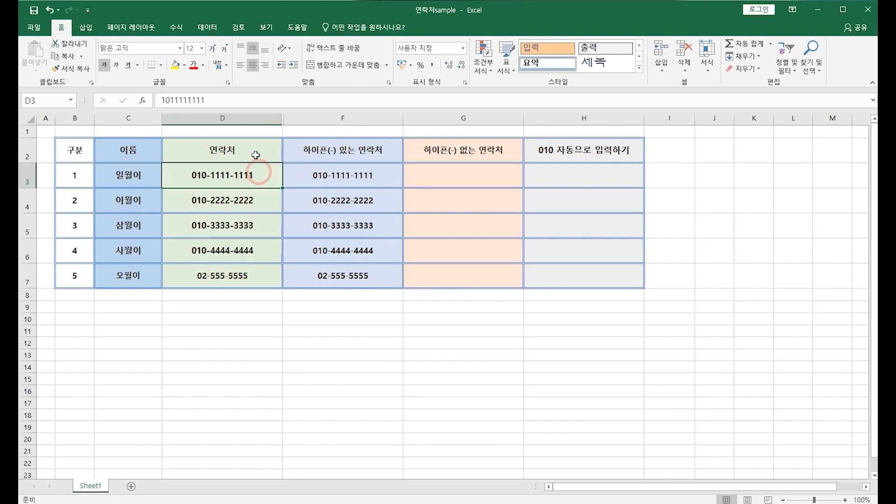
click(256, 150)
click(252, 174)
click(254, 200)
click(257, 226)
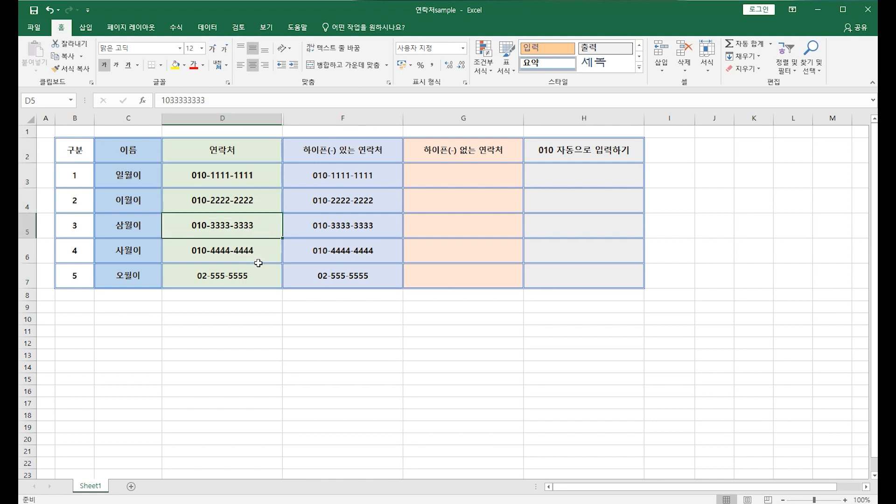
click(260, 276)
click(259, 248)
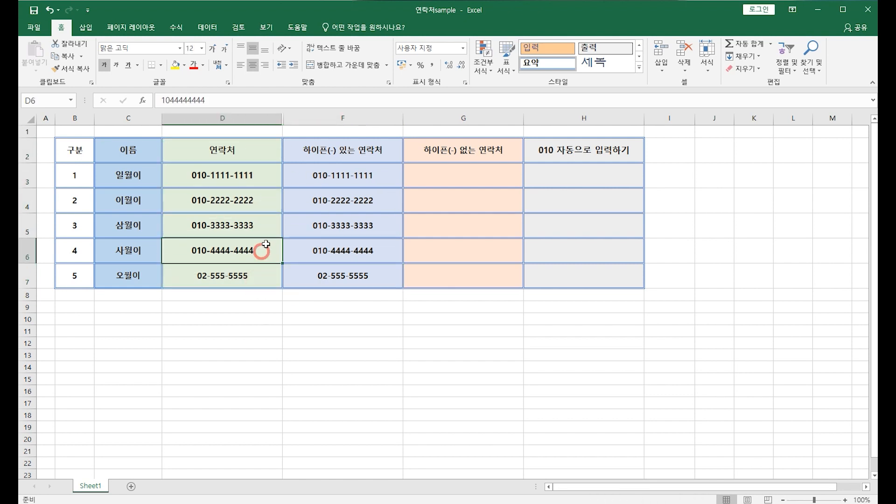
Insert a blank column before column F, 하이픈(-) 있는 연락처.
click(327, 117)
right_click(328, 118)
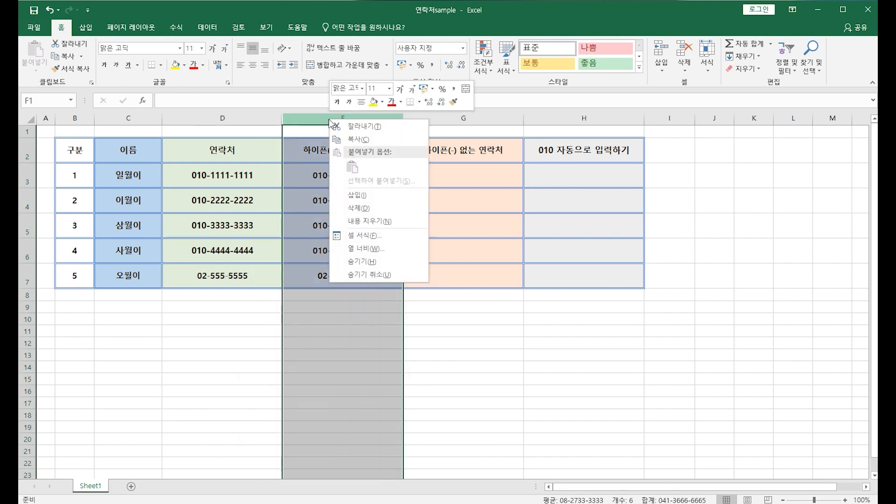
click(381, 195)
Change the D2 heading to 휴대폰번호 and enter the heading 일반전화번호 in F2.
click(267, 153)
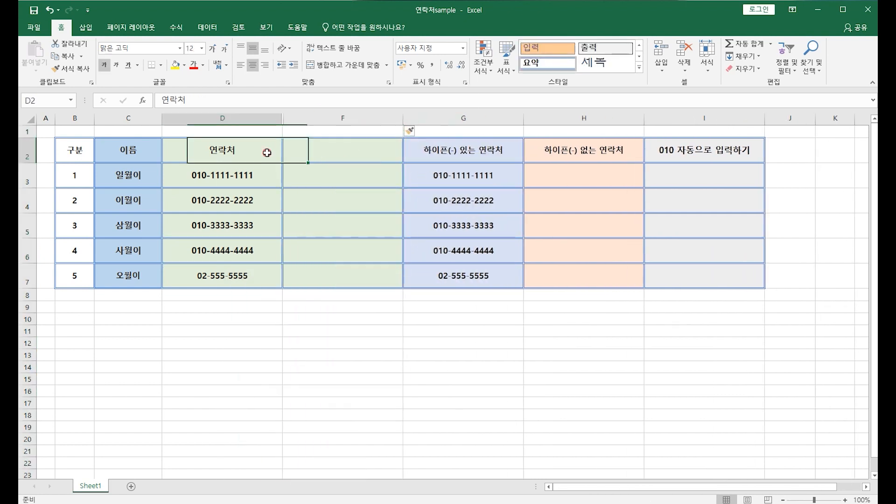
text(휴대폰번호)
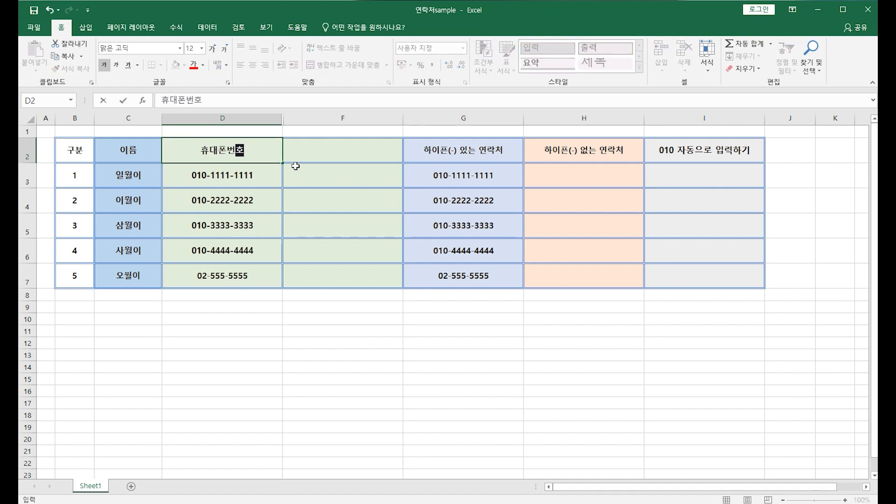
key(Tab)
text(일반전화번호)
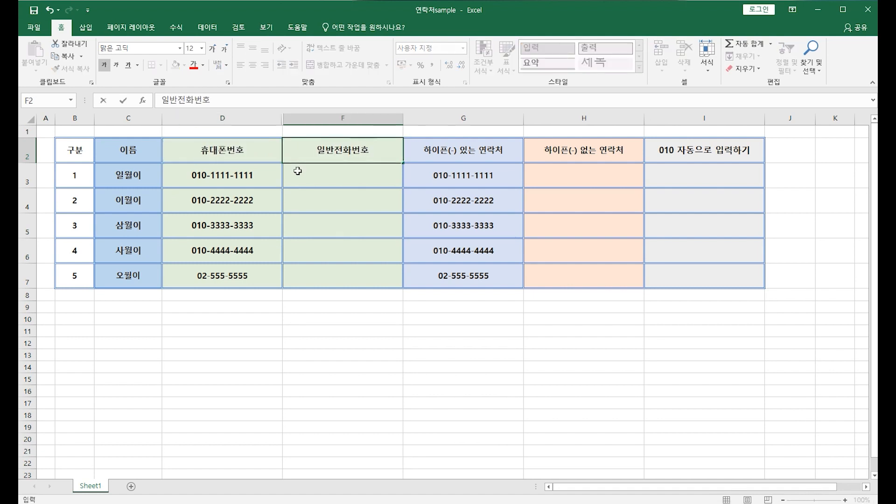
click(330, 303)
Delete the empty 일반전화번호 column F from the contact table.
click(365, 117)
click(259, 117)
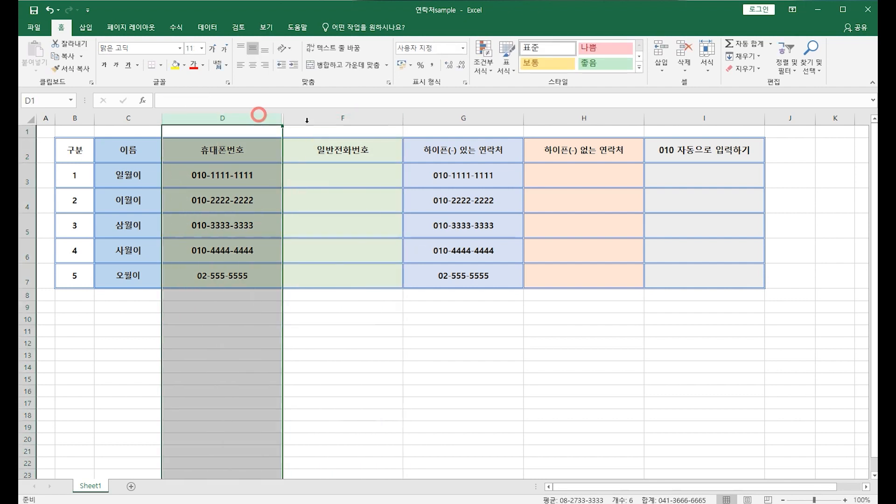
click(351, 117)
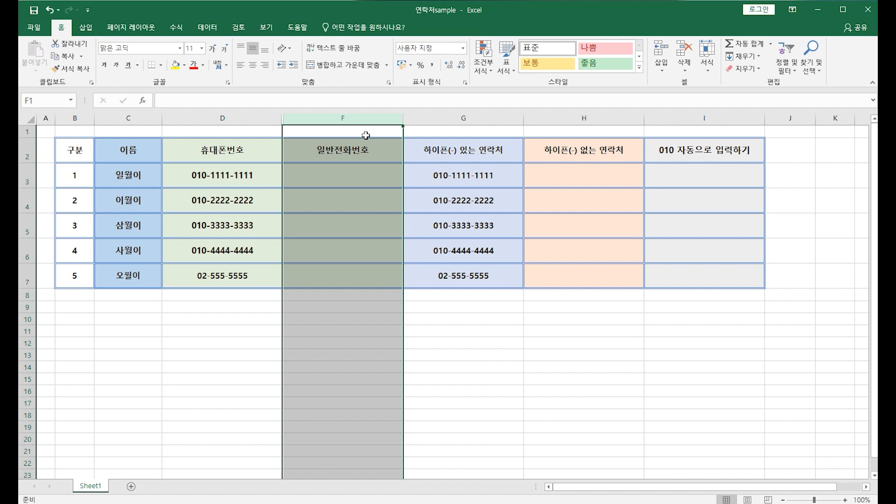
click(419, 307)
click(381, 116)
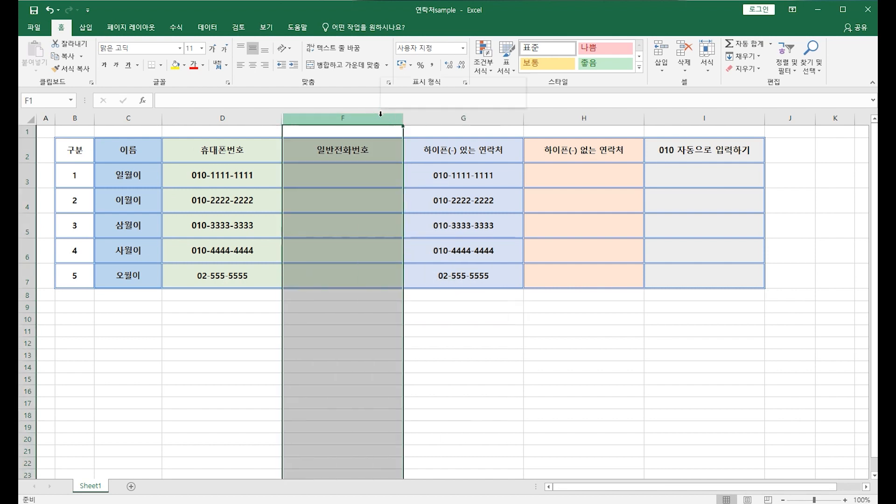
right_click(380, 114)
click(442, 204)
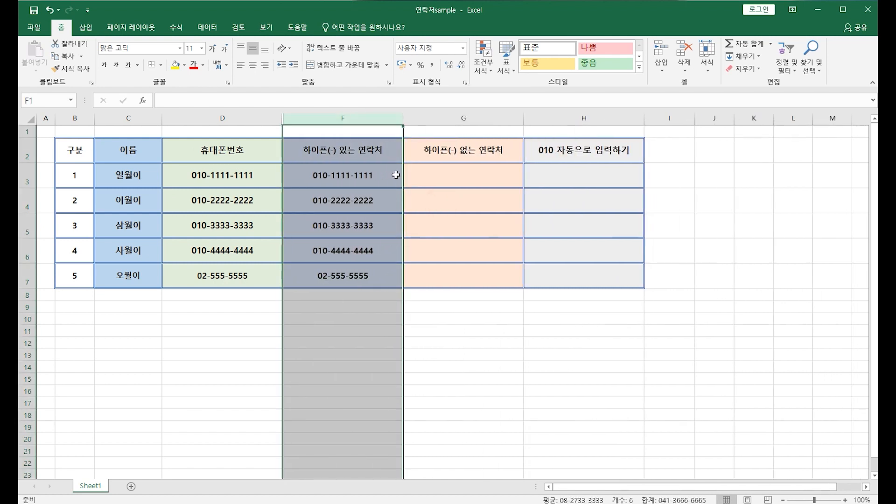
Open the cell formatting of G3 under 하이픈(-) 없는 연락처 and choose the 사용자 지정 number category.
click(451, 157)
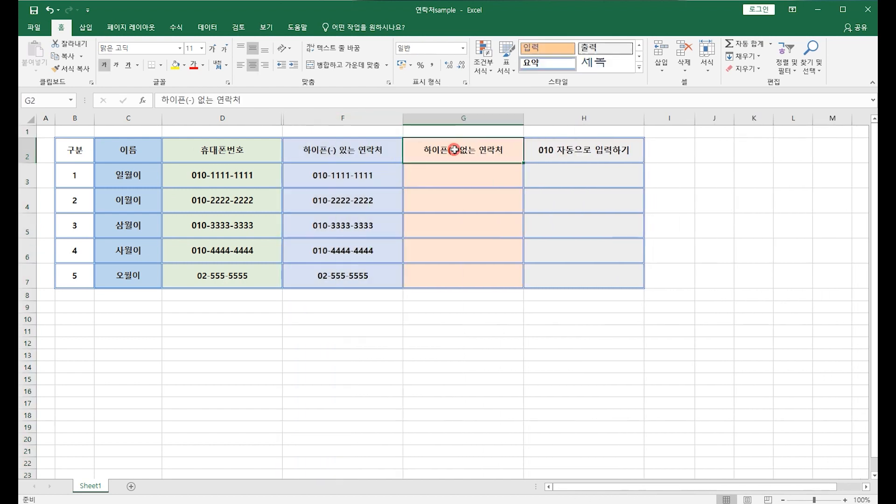
click(482, 176)
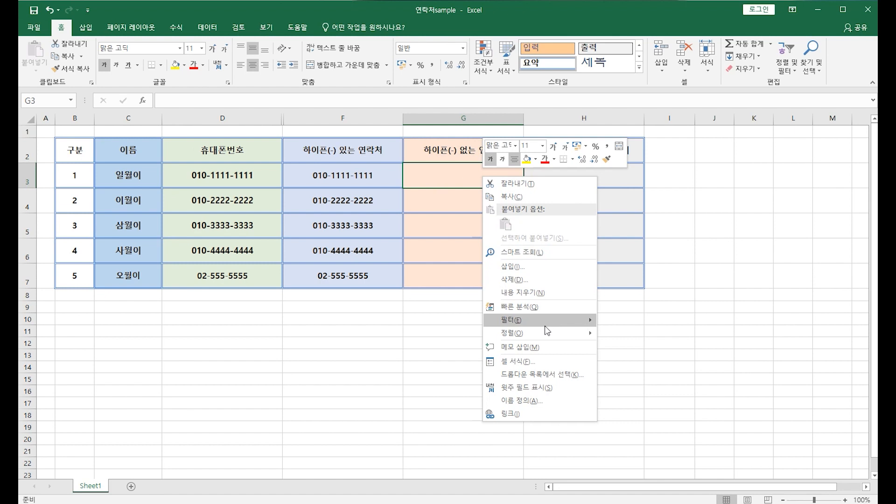
click(537, 362)
drag(460, 218, 631, 168)
click(587, 306)
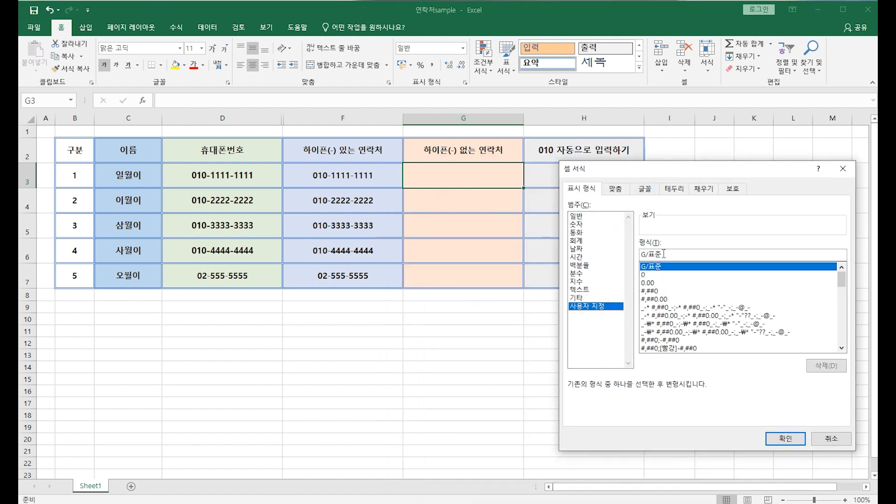
Set G3's custom format code to 0## #### #### and fill the format down to G6.
drag(663, 255, 600, 241)
key(BackSpace)
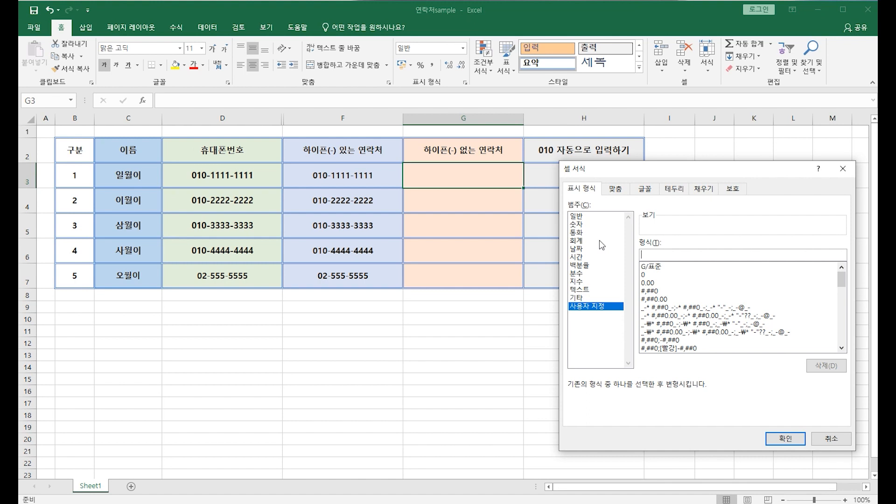
text(0@@)
key(BackSpace)
key(BackSpace)
text(##)
text(-)
key(BackSpace)
text(#### ####)
click(786, 439)
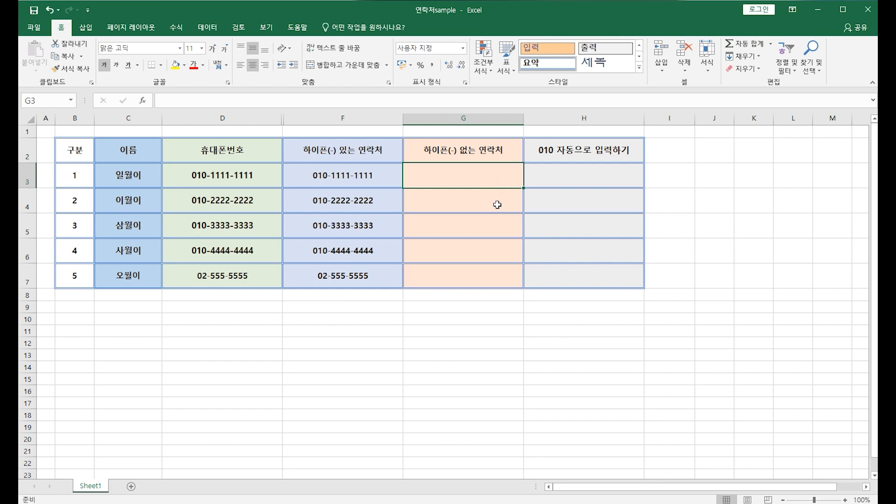
click(501, 176)
drag(524, 188, 525, 261)
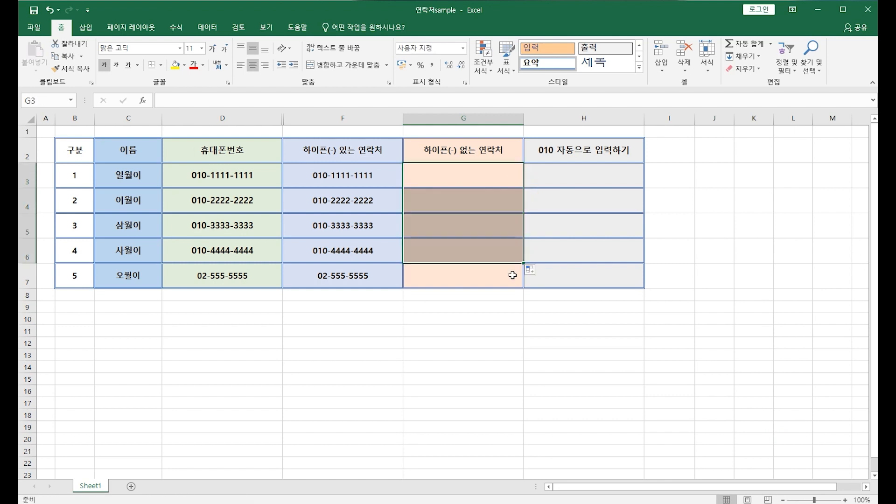
Enter the first two contacts' mobile numbers in G3 and G4 as digits only, including the leading zero.
click(457, 180)
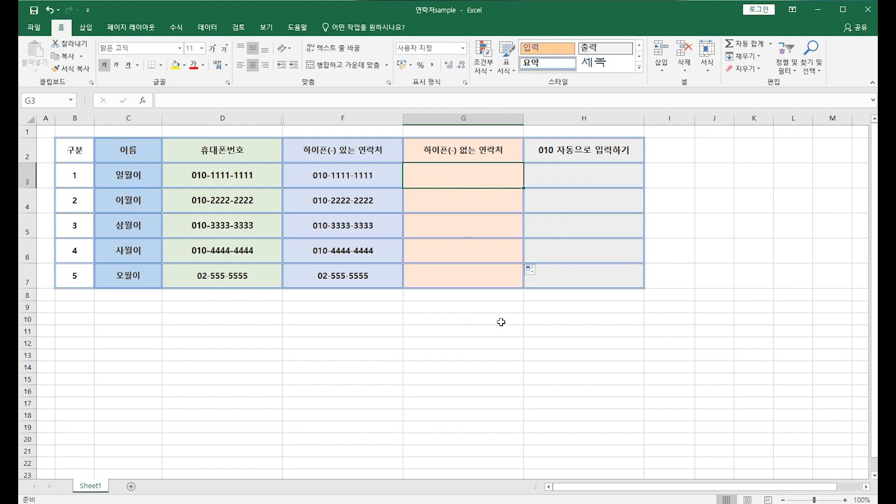
text(0101)
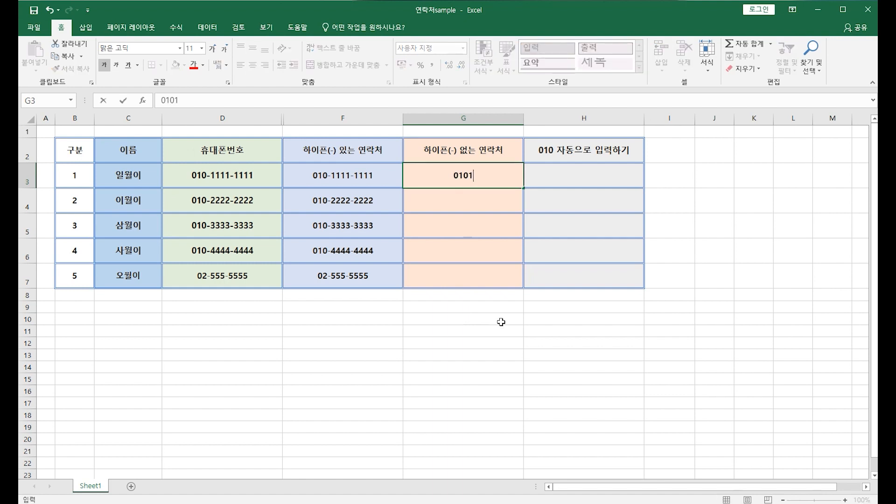
text(1111111)
key(Return)
text(010 2222 )
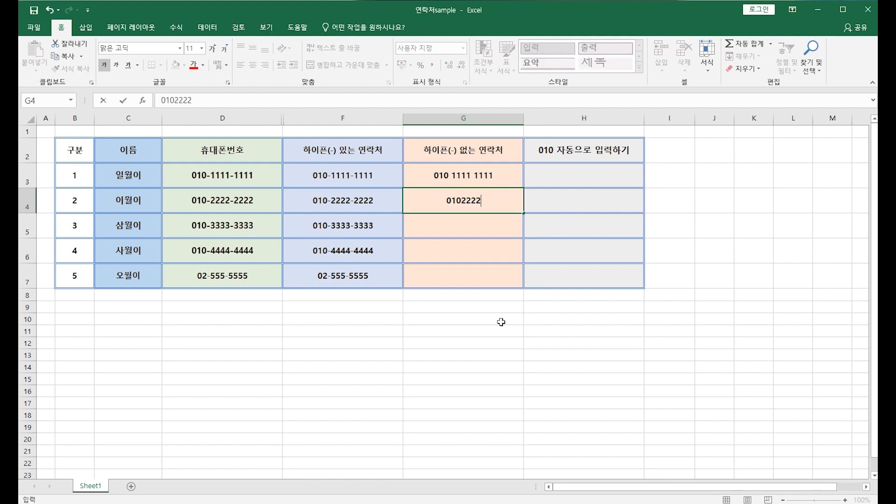
text(222222)
key(Return)
Enter the third and fourth contacts' mobile numbers in G5 and G6 as digits only.
text(010 33)
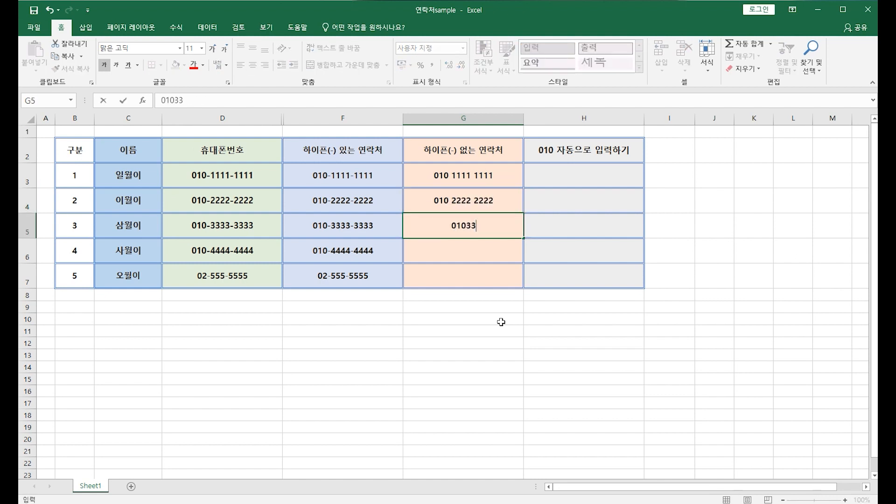
text(33 3333)
key(Return)
text(01)
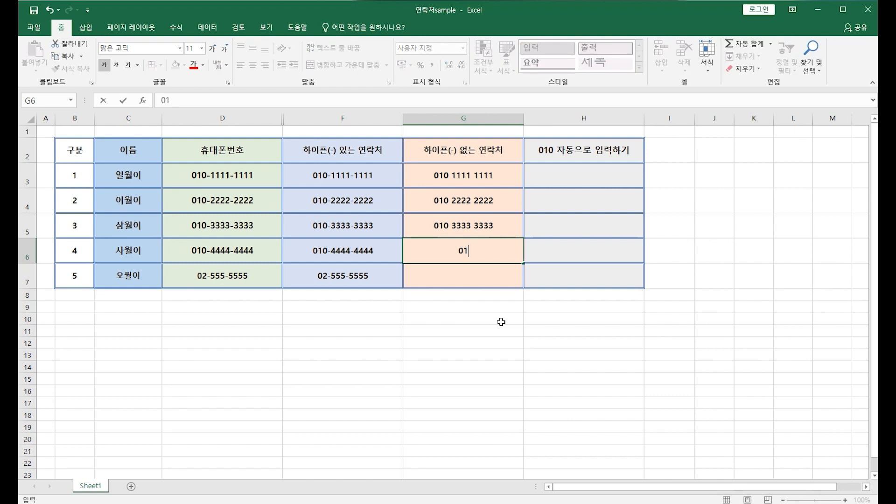
text(0)
text(44444444)
key(ctrl+Return)
key(Return)
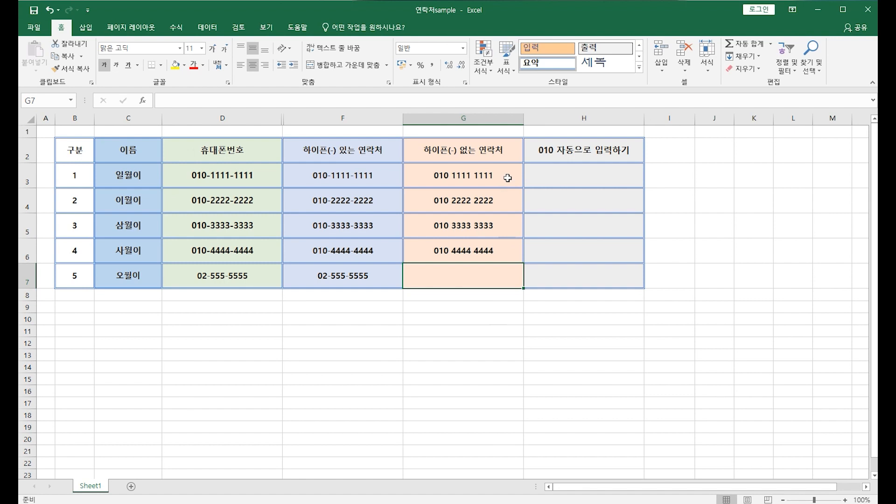
Apply the custom format 010-####-#### to H3 under 010 자동으로 입력하기 and fill it down to H6.
click(580, 181)
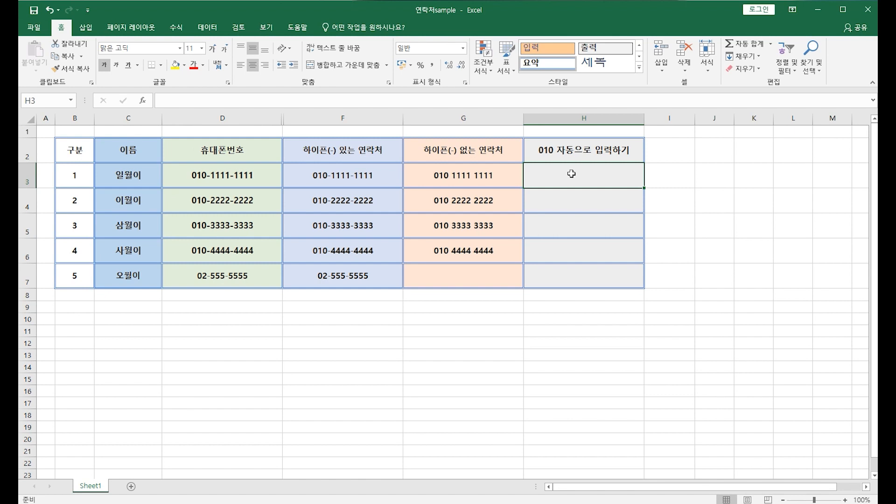
right_click(571, 174)
click(677, 357)
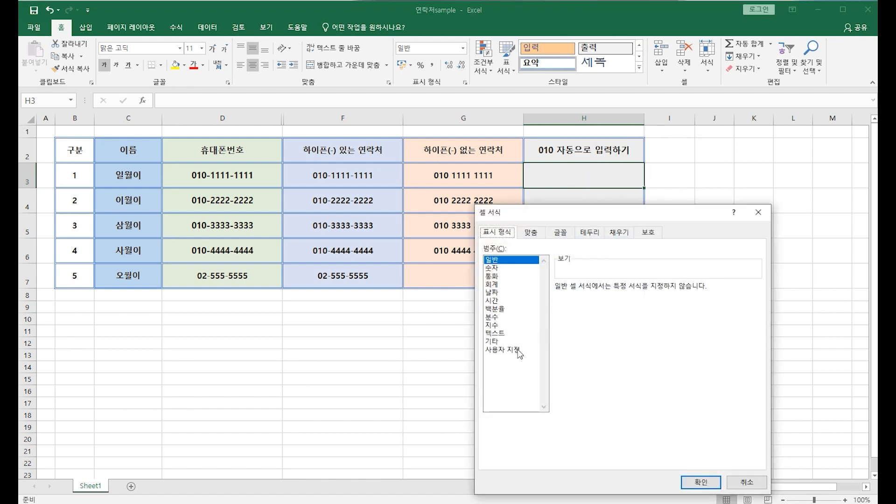
click(529, 349)
drag(589, 297, 501, 282)
key(BackSpace)
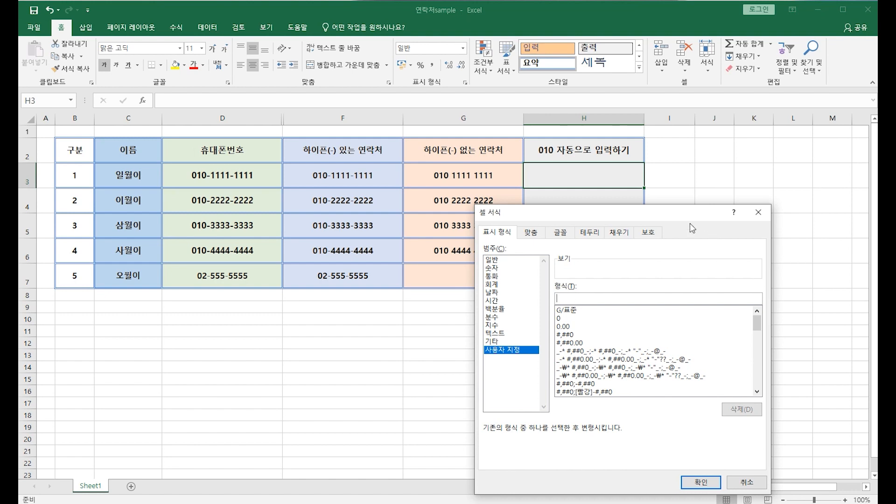
drag(684, 212, 404, 129)
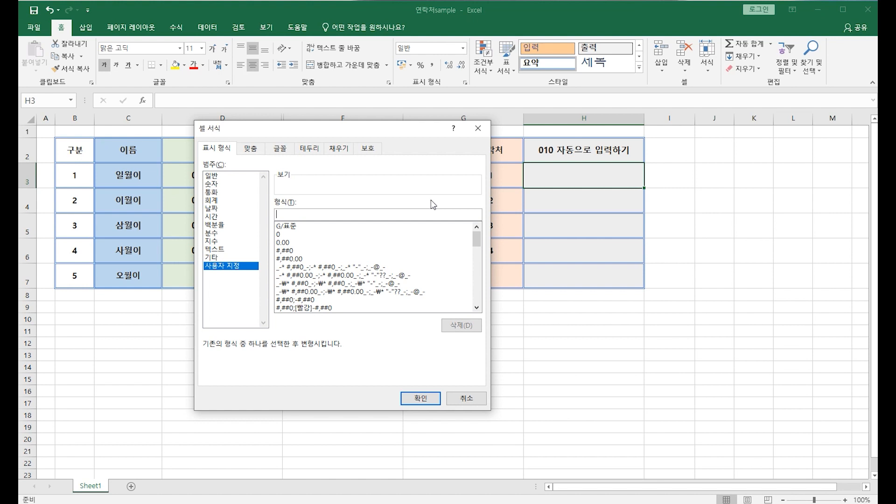
text(010-####-####)
click(418, 397)
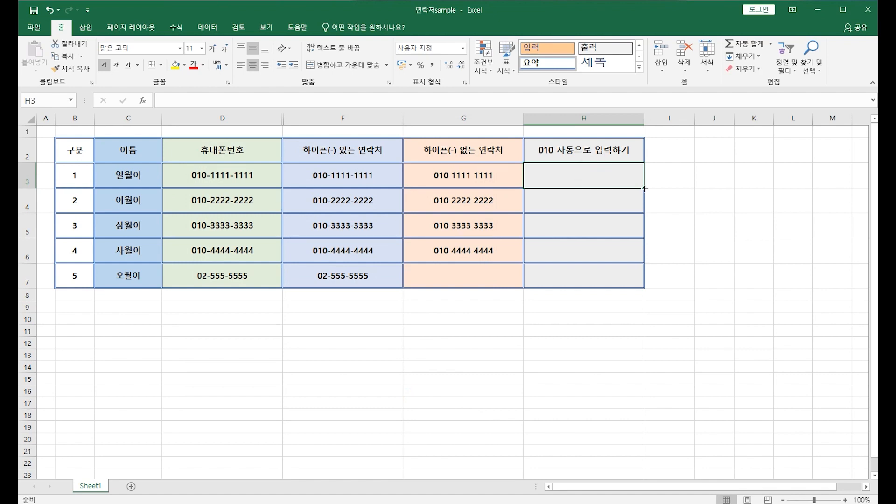
drag(644, 190, 638, 260)
click(692, 225)
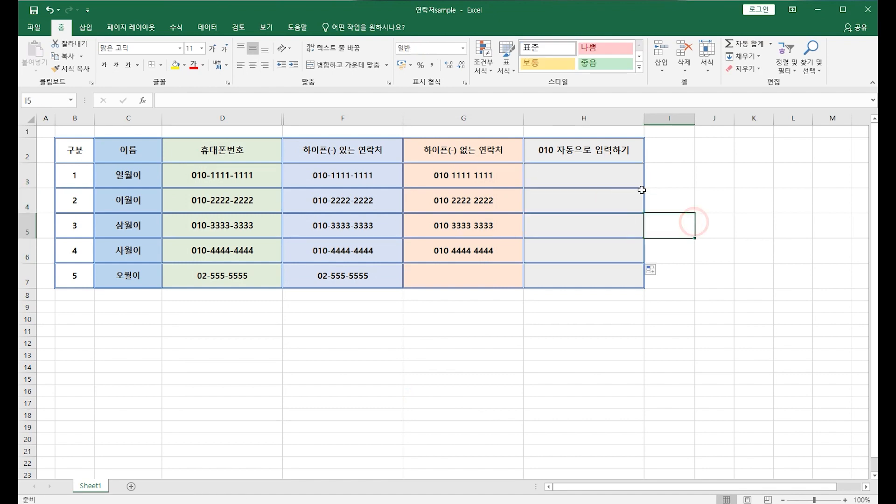
Enter the first four contacts' mobile numbers in H3 to H6, giving only the eight digits after 010.
click(619, 179)
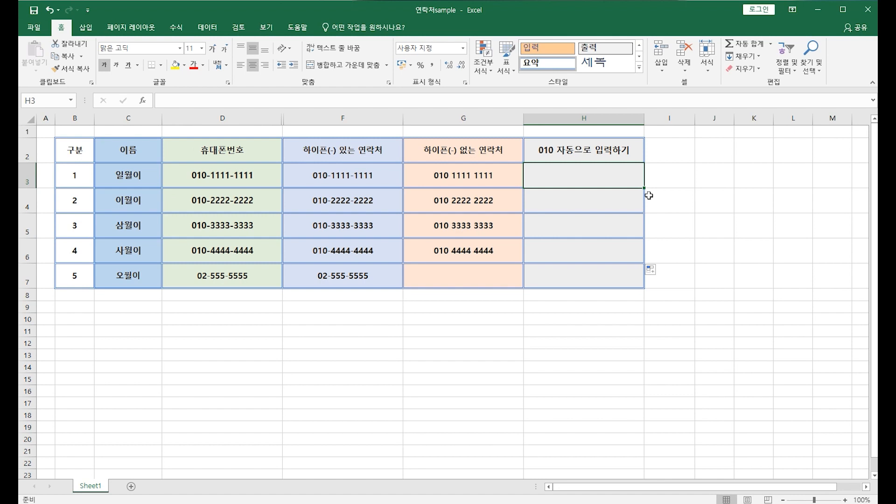
text(11111111)
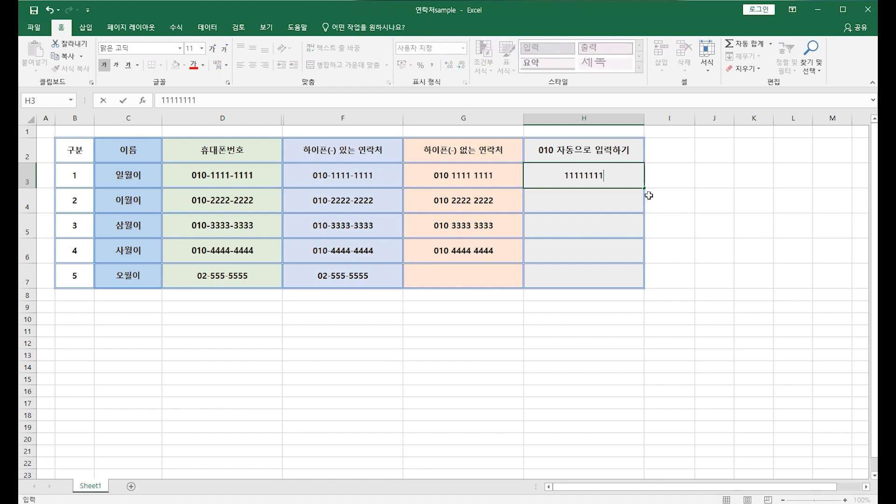
key(Return)
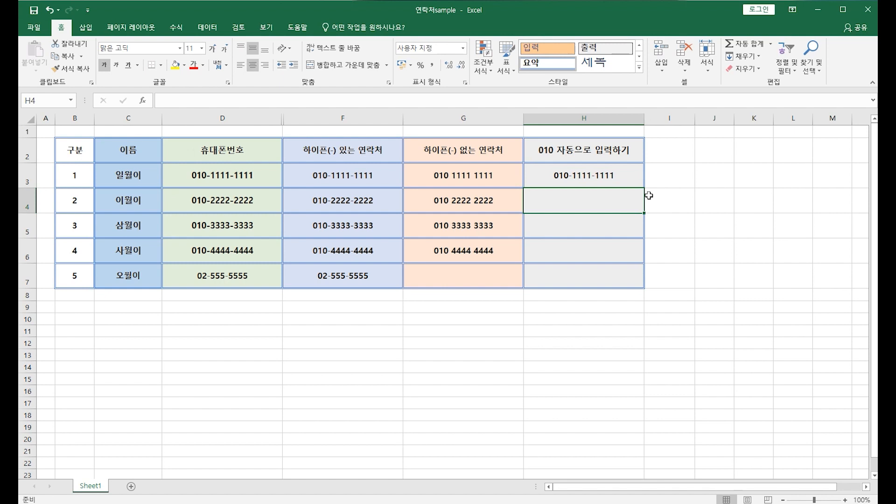
text(22222222)
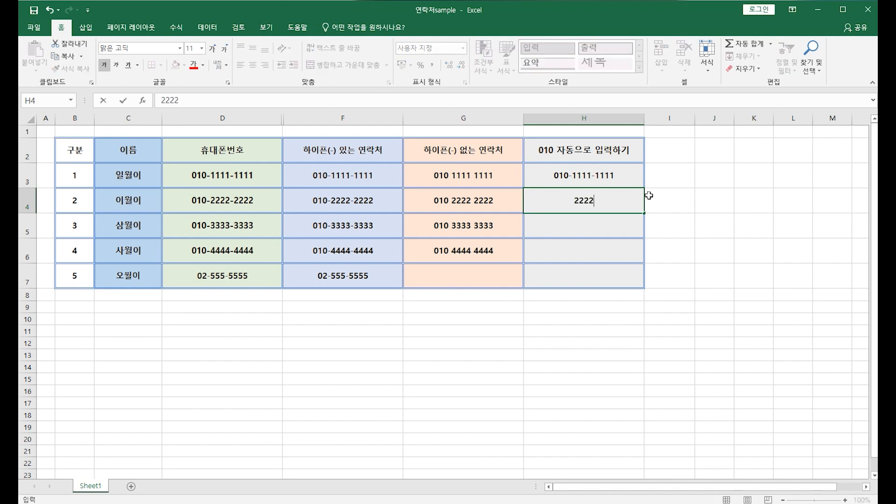
key(Return)
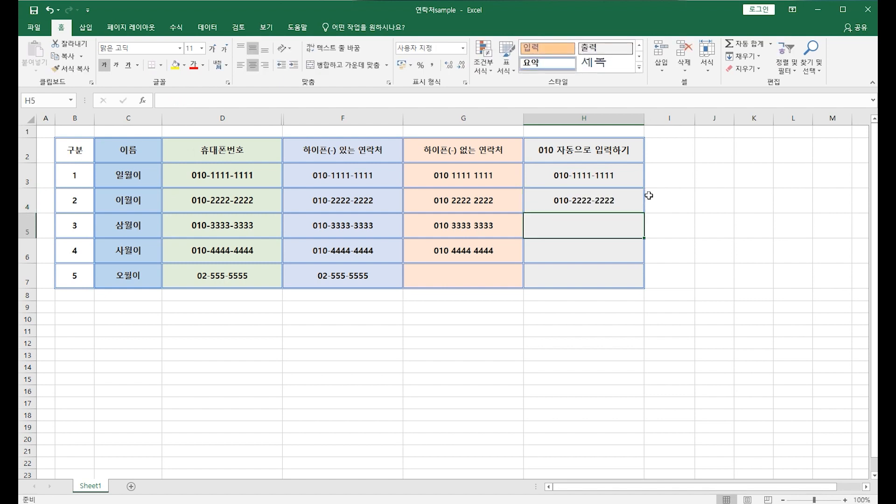
text(333)
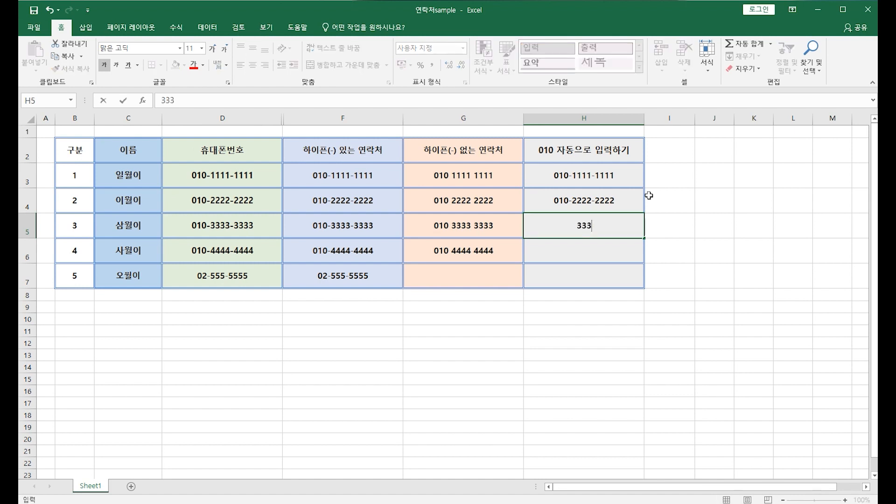
text(3-33333)
key(Return)
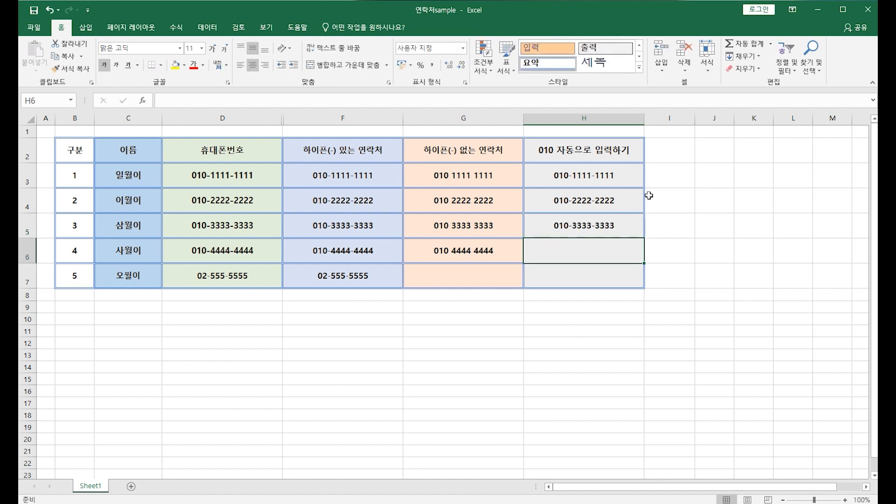
text(44444444)
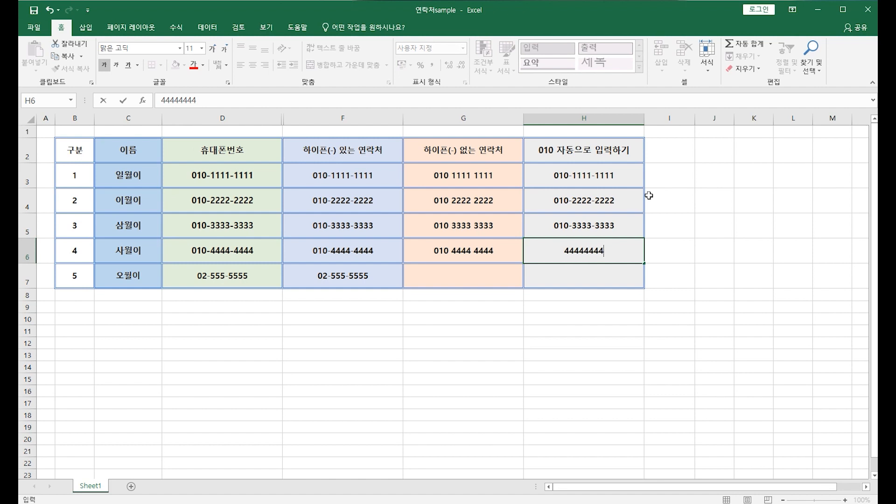
key(Return)
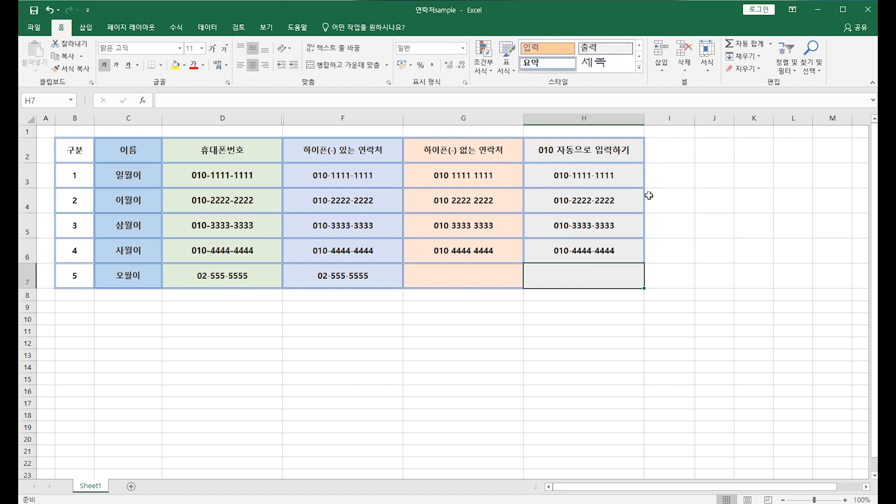
Open the cell formatting of H7 and choose the 사용자 지정 number category, keeping column H in view.
click(585, 279)
click(586, 278)
right_click(591, 270)
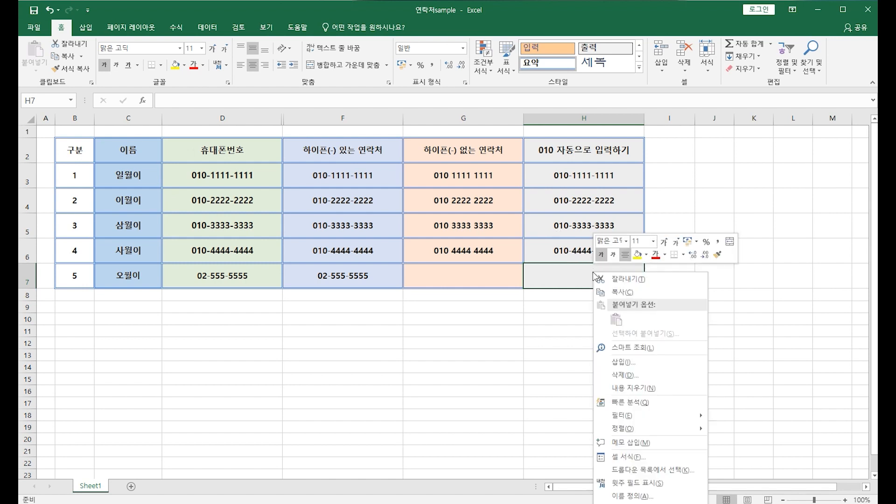
click(646, 459)
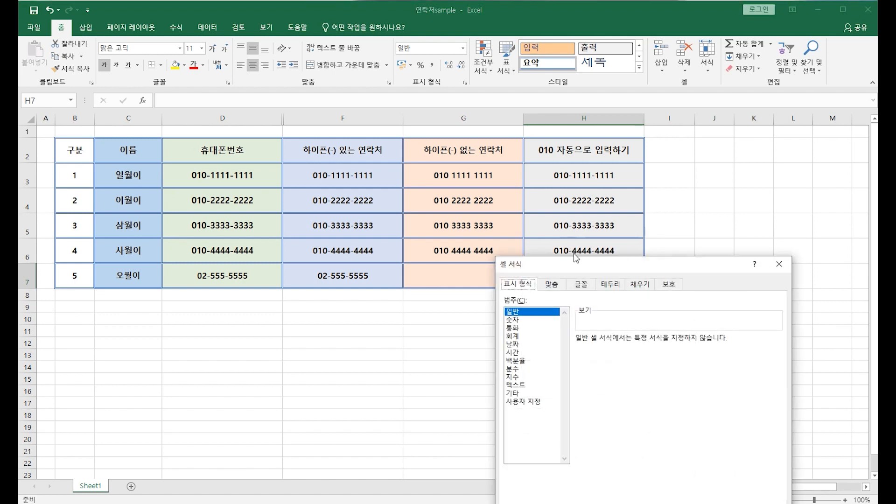
drag(578, 266, 578, 132)
click(531, 271)
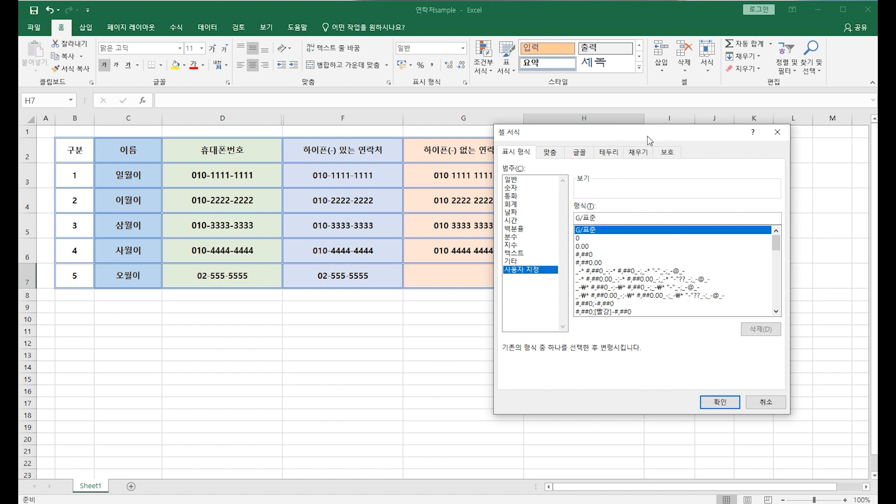
drag(648, 136, 347, 172)
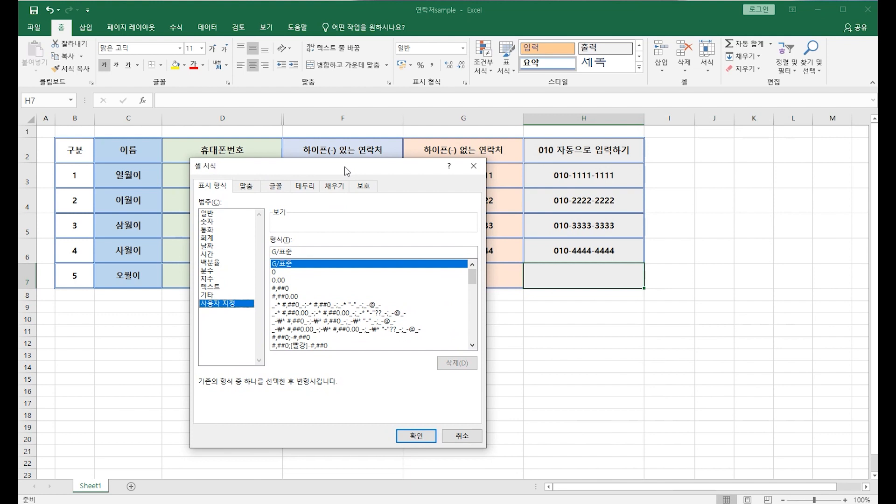